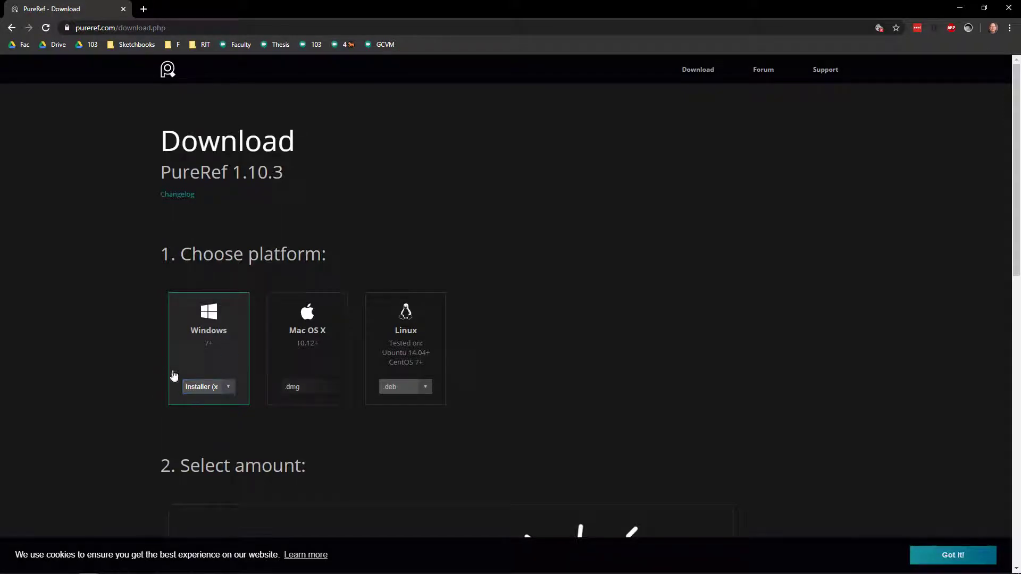
# Choose a custom contribution amount for the PureRef Windows installer and start the download
pyautogui.scroll(-4, 410, 424)
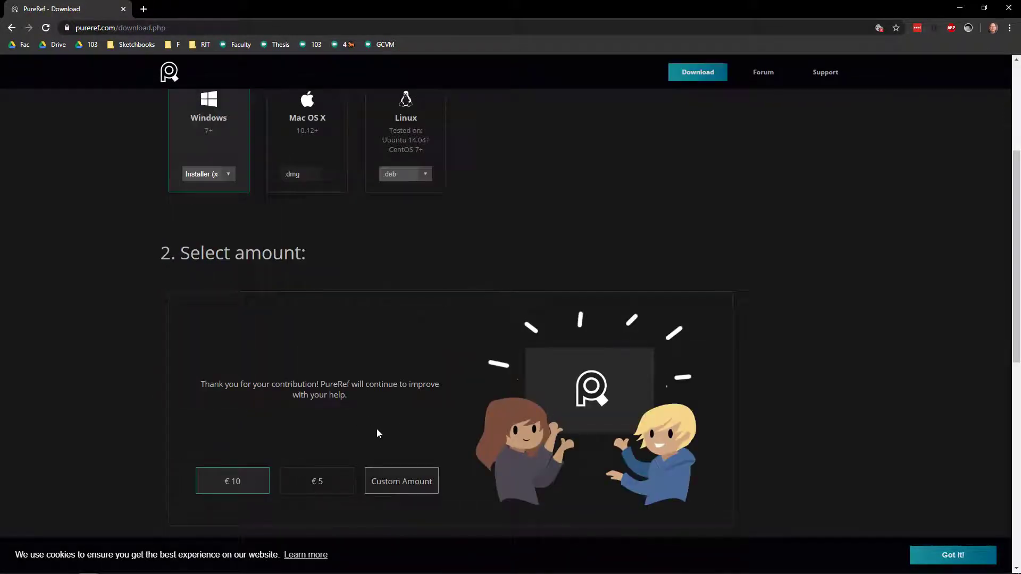
pyautogui.click(402, 481)
pyautogui.scroll(-2, 79, 346)
pyautogui.scroll(-4, 71, 347)
pyautogui.click(213, 432)
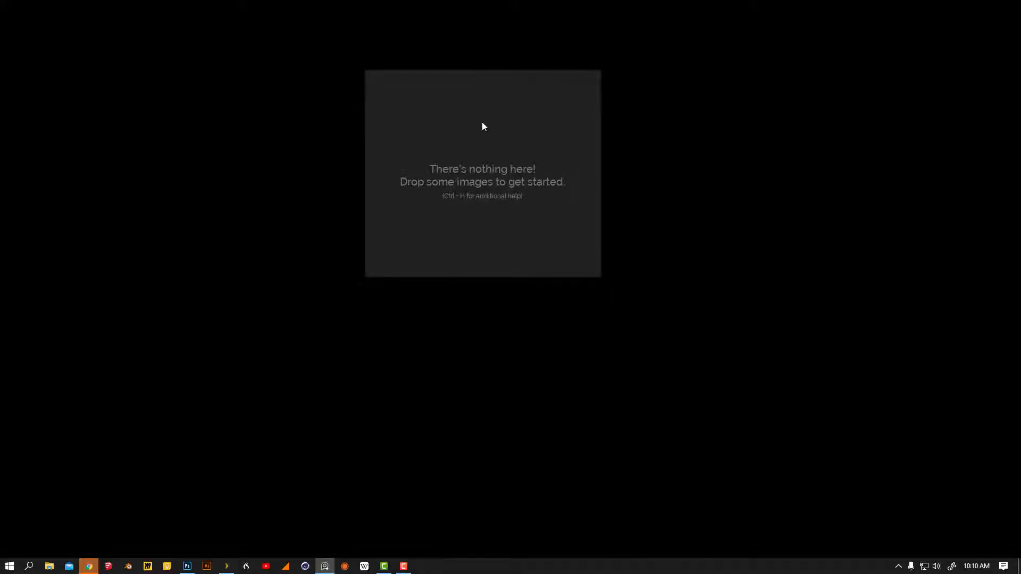
# Reposition the empty PureRef window, view the basic controls help and close it
pyautogui.moveTo(646, 113); pyautogui.dragTo(624, 90)
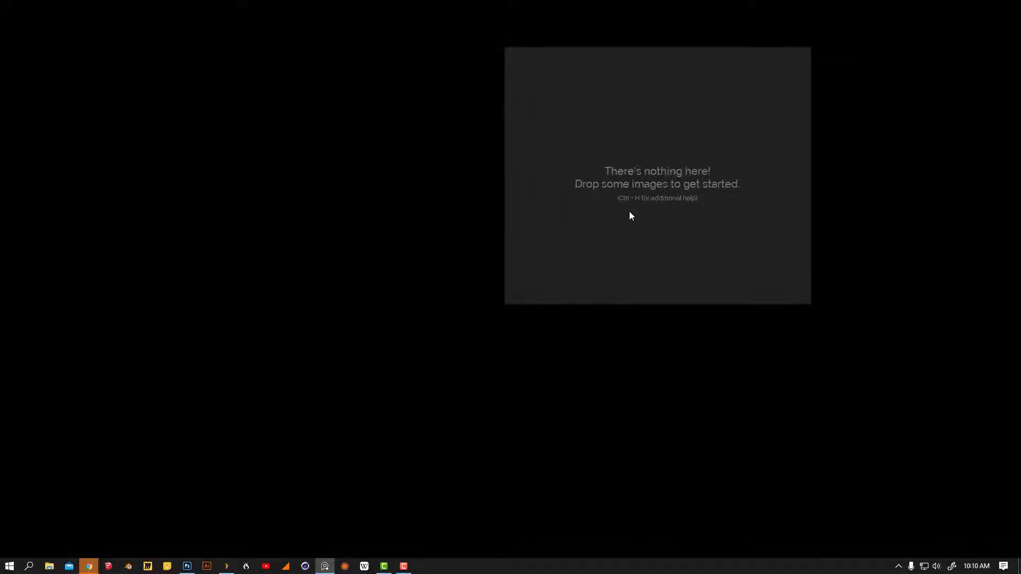
pyautogui.hotkey('ctrl', 'h')
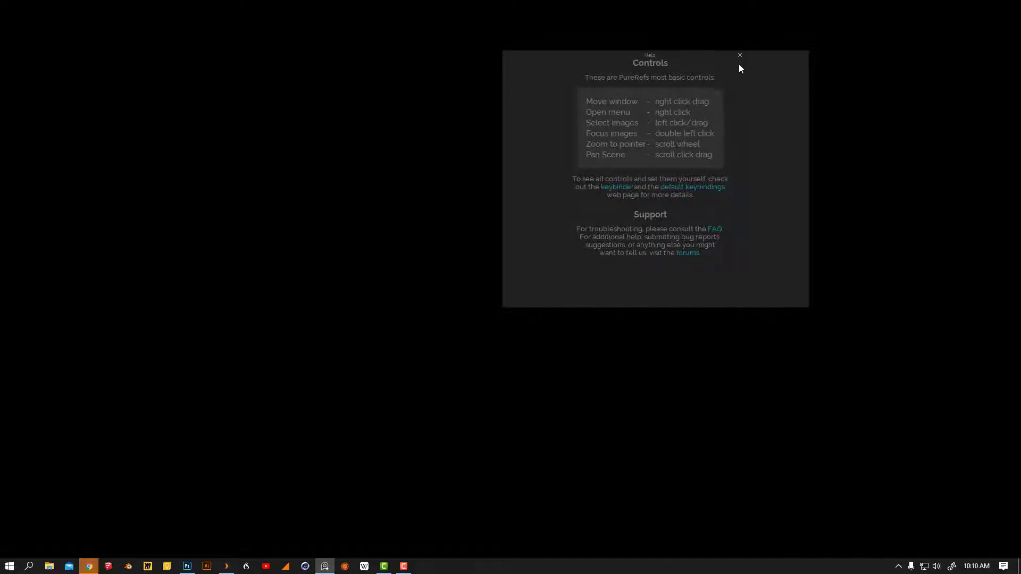
pyautogui.hotkey('ctrl', 'h')
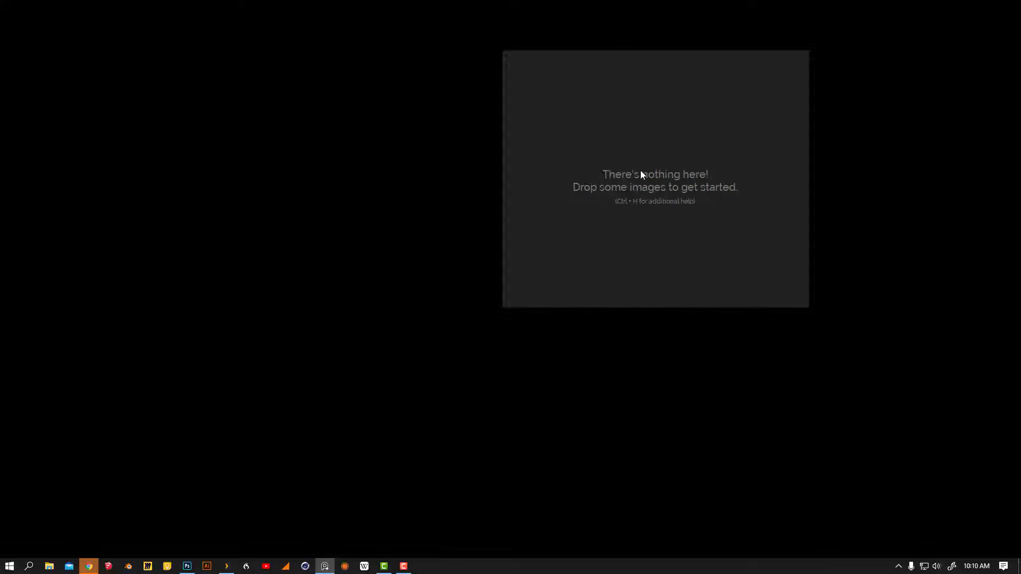
# Switch to the Chrome window with the wattle fence image search and dock it beside the reference board
pyautogui.hotkey('alt', 'Tab')
pyautogui.hotkey('alt', 'Tab')
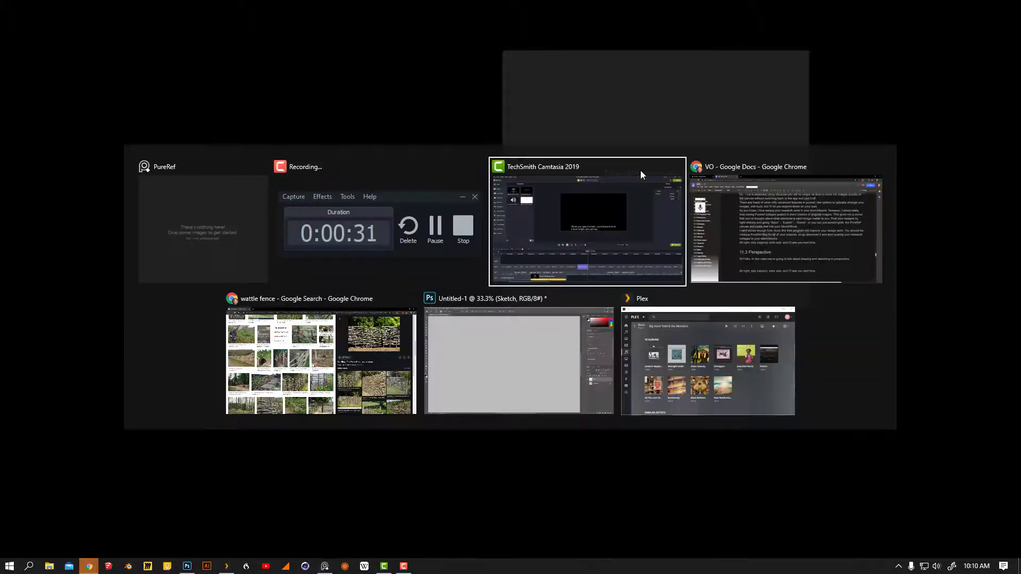
pyautogui.hotkey('alt', 'Tab')
pyautogui.hotkey('alt', 'Tab')
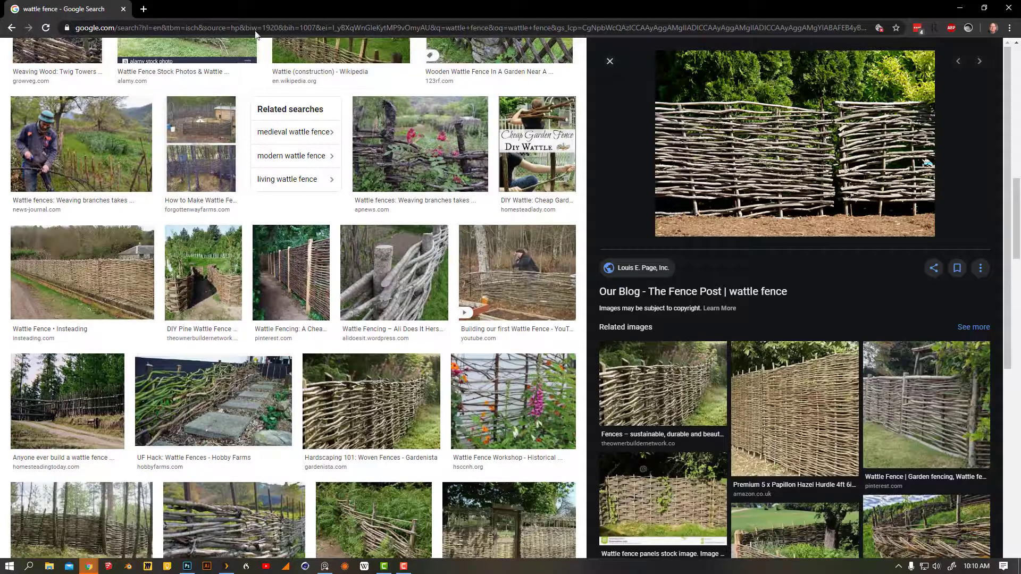
pyautogui.moveTo(269, 10)
pyautogui.mouseDown()
pyautogui.moveTo(647, 48)
pyautogui.moveTo(242, 16)
pyautogui.moveTo(257, 11)
pyautogui.mouseUp()
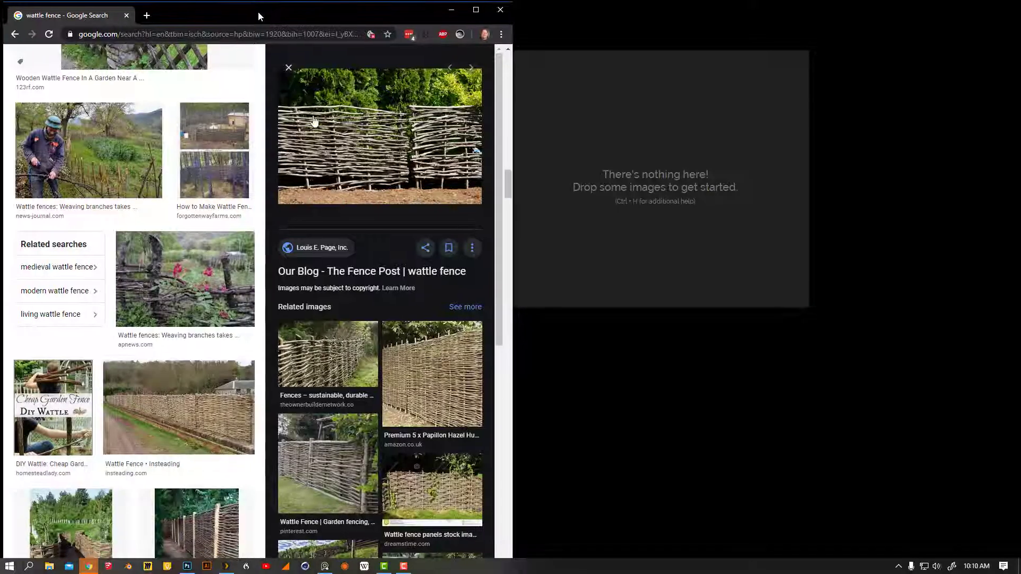
# Add the Louis E. Page wattle fence image and the Pinterest garden wattle fence image to the reference board
pyautogui.moveTo(370, 141); pyautogui.dragTo(611, 156)
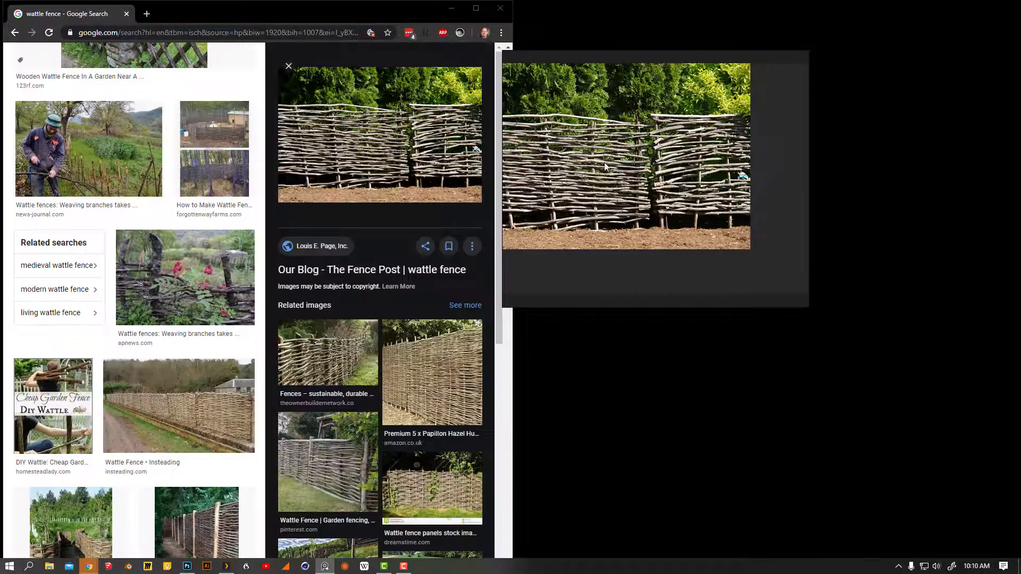
pyautogui.click(434, 382)
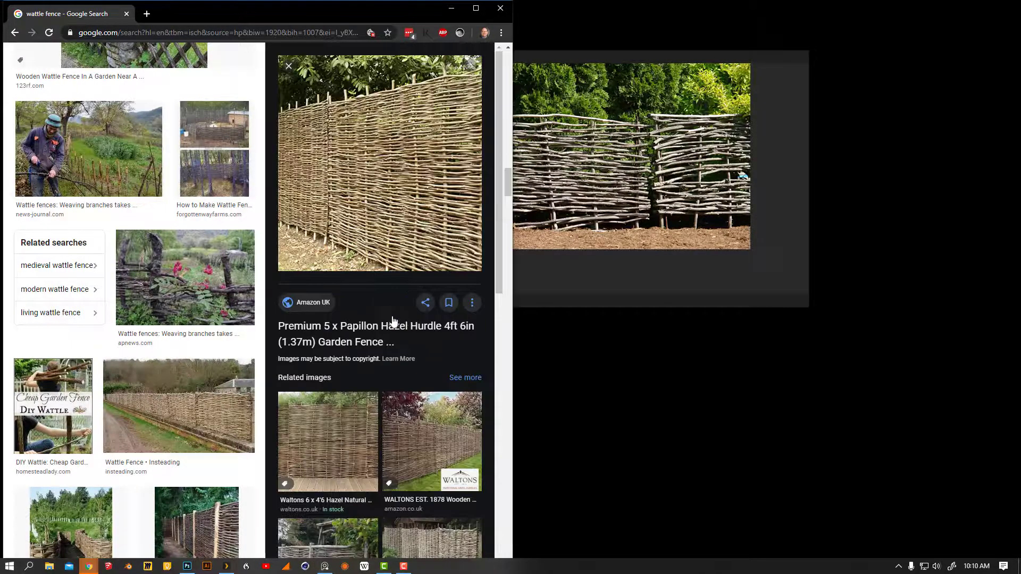
pyautogui.scroll(-1, 321, 461)
pyautogui.moveTo(328, 462); pyautogui.dragTo(724, 169)
# Arrange the two fence images side by side on the board
pyautogui.scroll(-4, 653, 216)
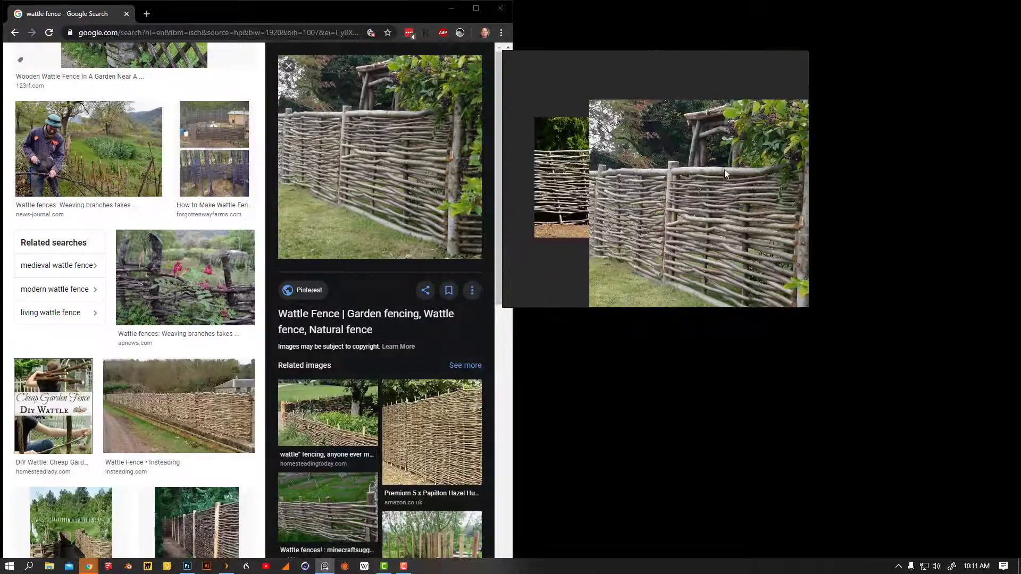
pyautogui.moveTo(630, 209); pyautogui.dragTo(595, 202)
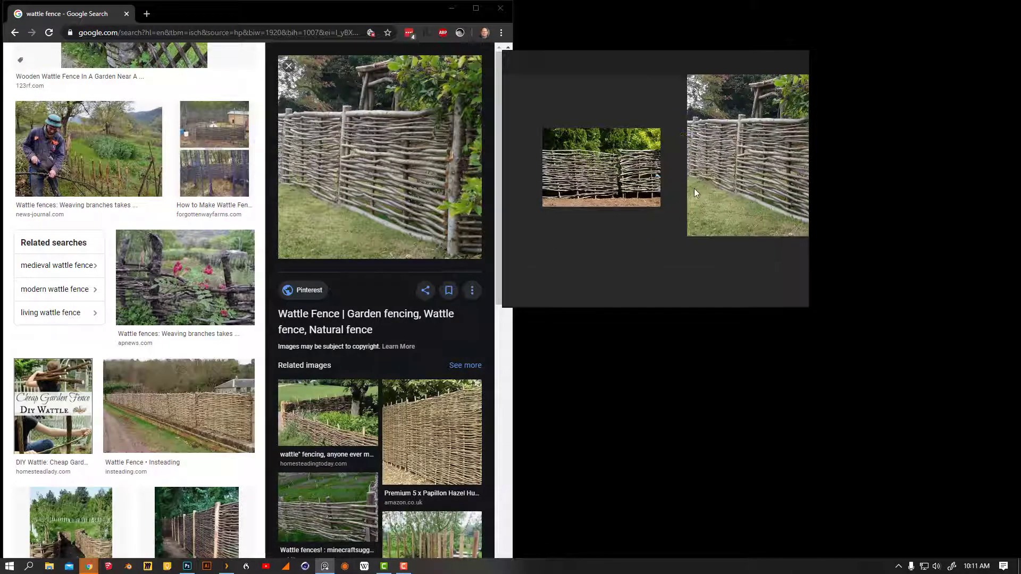
pyautogui.scroll(-2, 694, 188)
pyautogui.moveTo(693, 172); pyautogui.dragTo(604, 160)
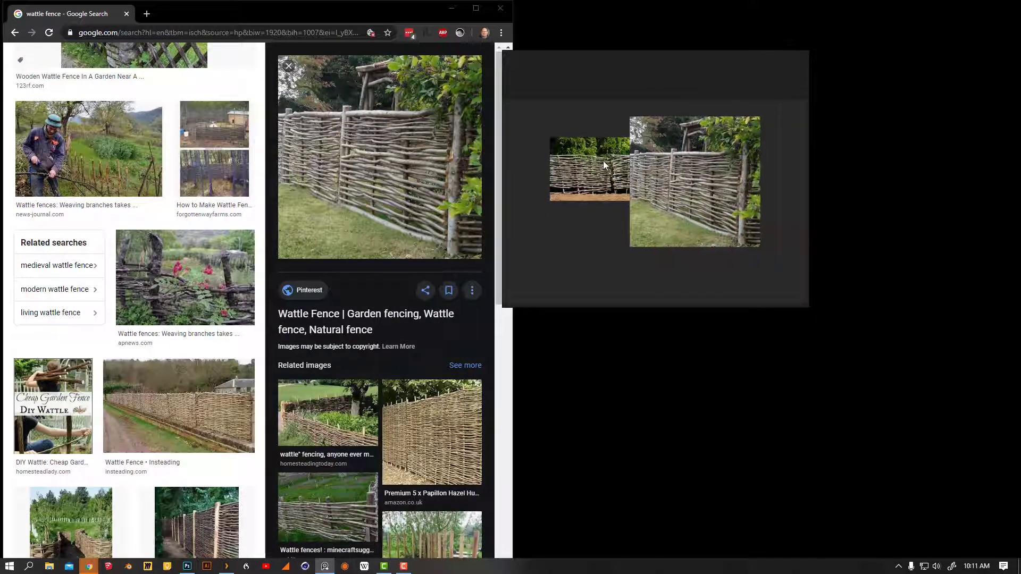
# Add the Ali Does It Herself, Ellsworth American and Dreamstime wattle fence images from the search results to the board
pyautogui.click(211, 168)
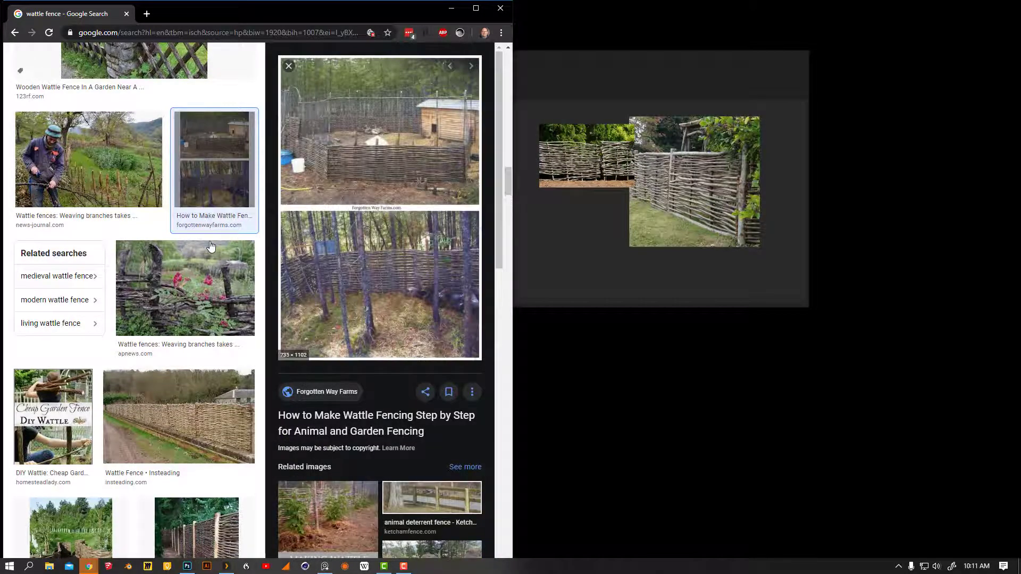
pyautogui.scroll(-8, 90, 245)
pyautogui.moveTo(69, 248); pyautogui.dragTo(581, 238)
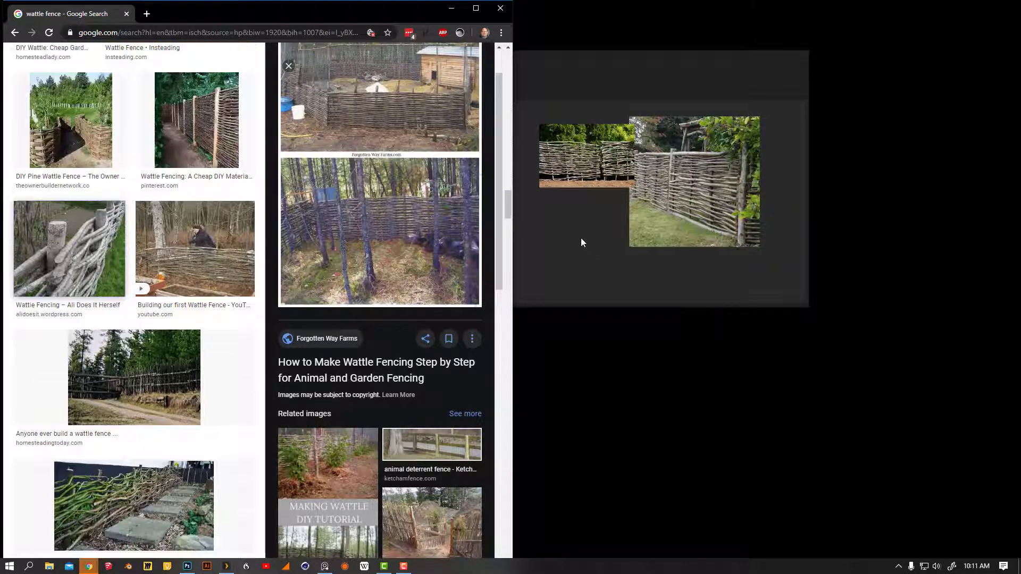
pyautogui.scroll(12, 122, 285)
pyautogui.scroll(-10, 122, 286)
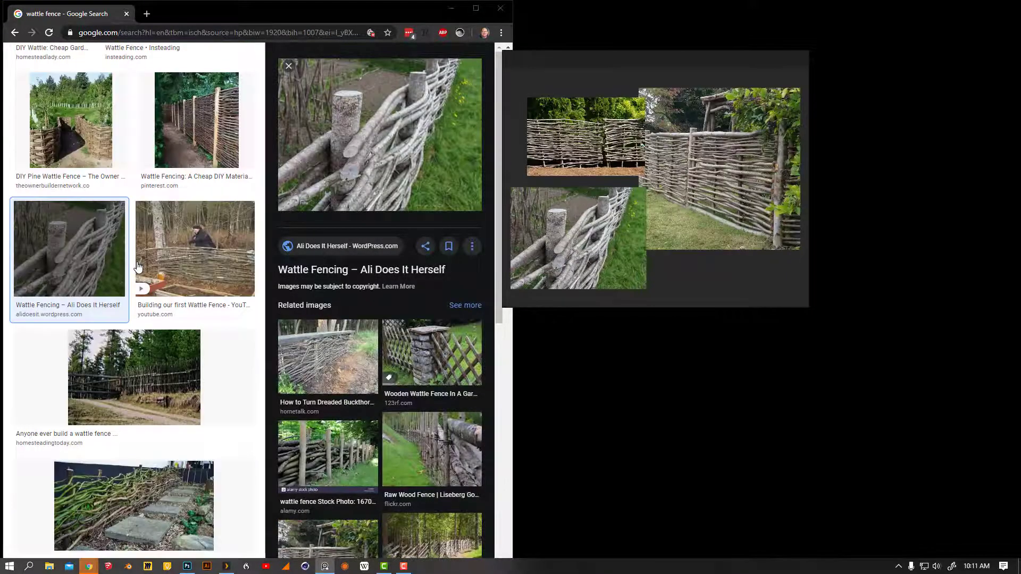
pyautogui.scroll(-9, 137, 266)
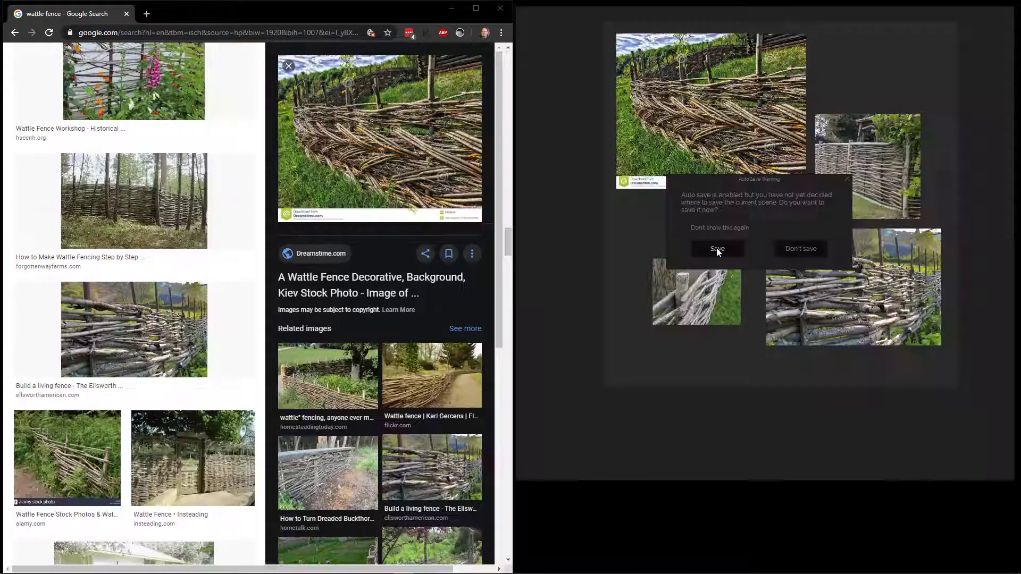
pyautogui.click(716, 248)
pyautogui.click(560, 114)
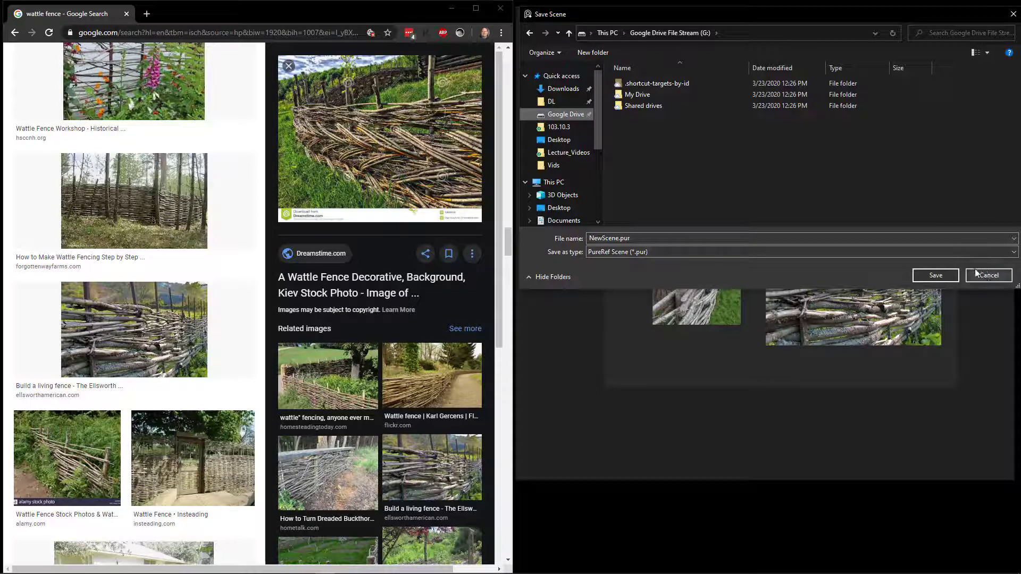
pyautogui.doubleClick(641, 95)
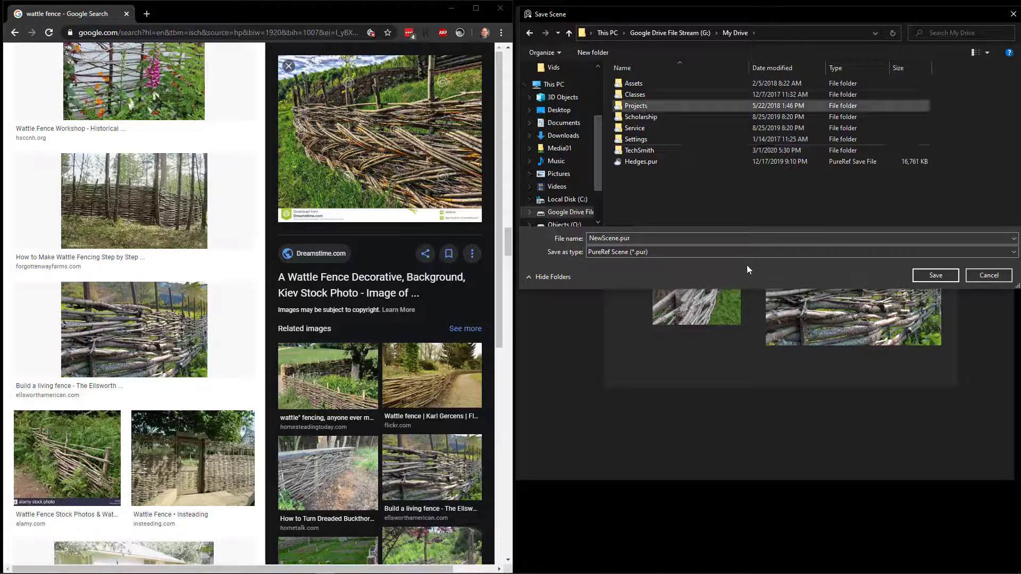
pyautogui.press('Escape')
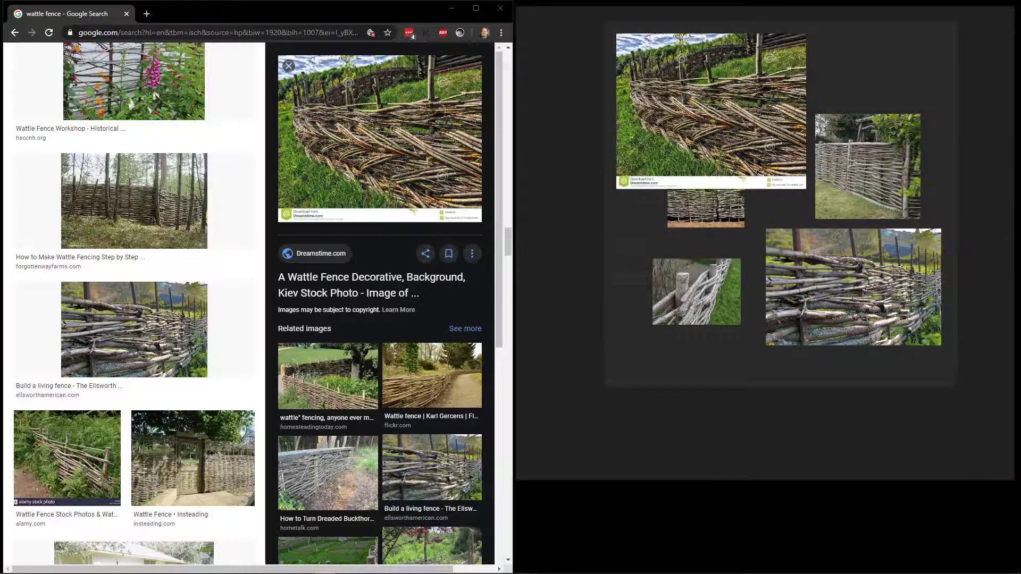
# Enlarge the reference board window and undo the last image change
pyautogui.moveTo(809, 305); pyautogui.dragTo(979, 472)
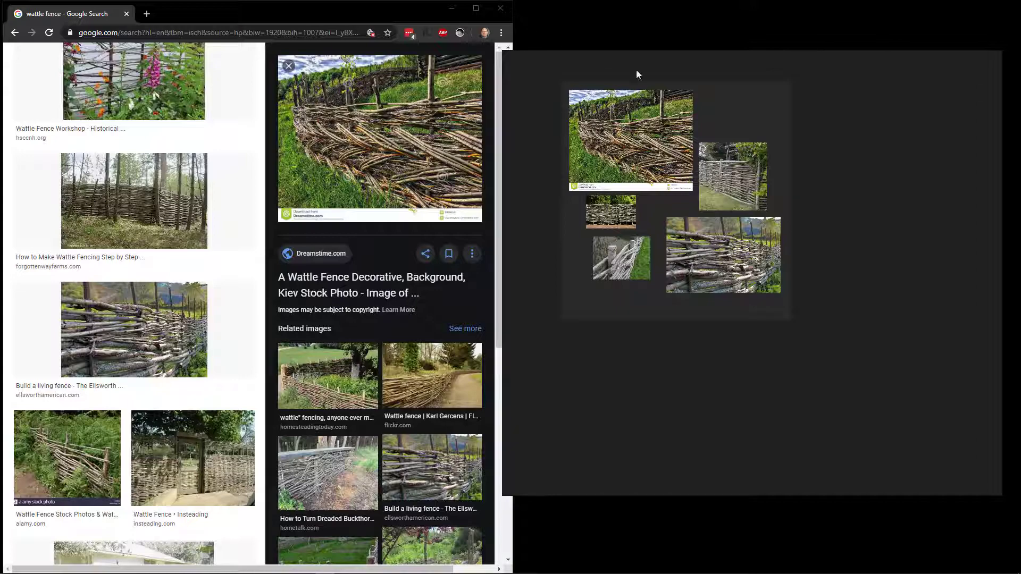
pyautogui.scroll(5, 611, 66)
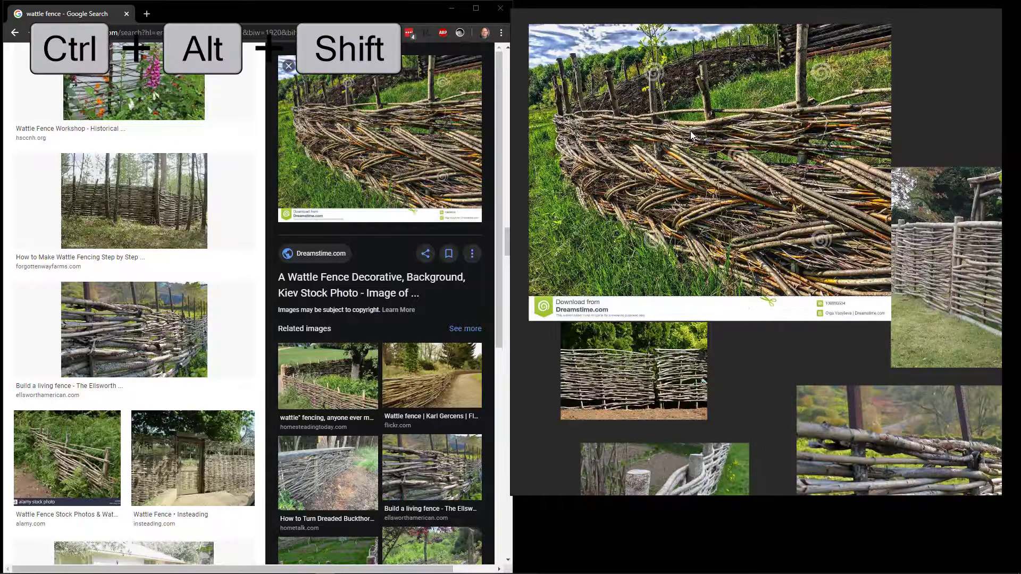
pyautogui.scroll(-2, 691, 130)
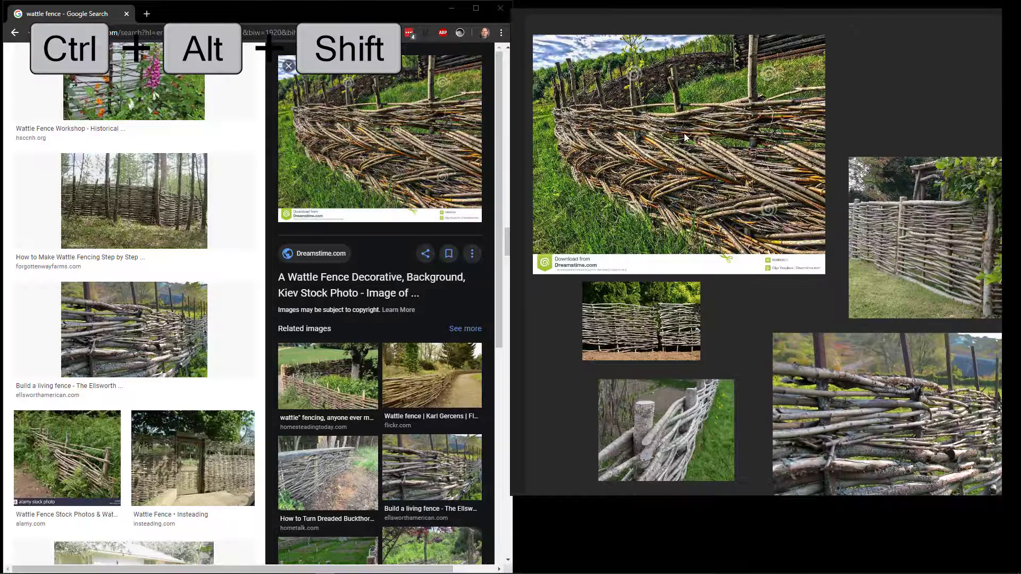
pyautogui.hotkey('ctrl', 'z')
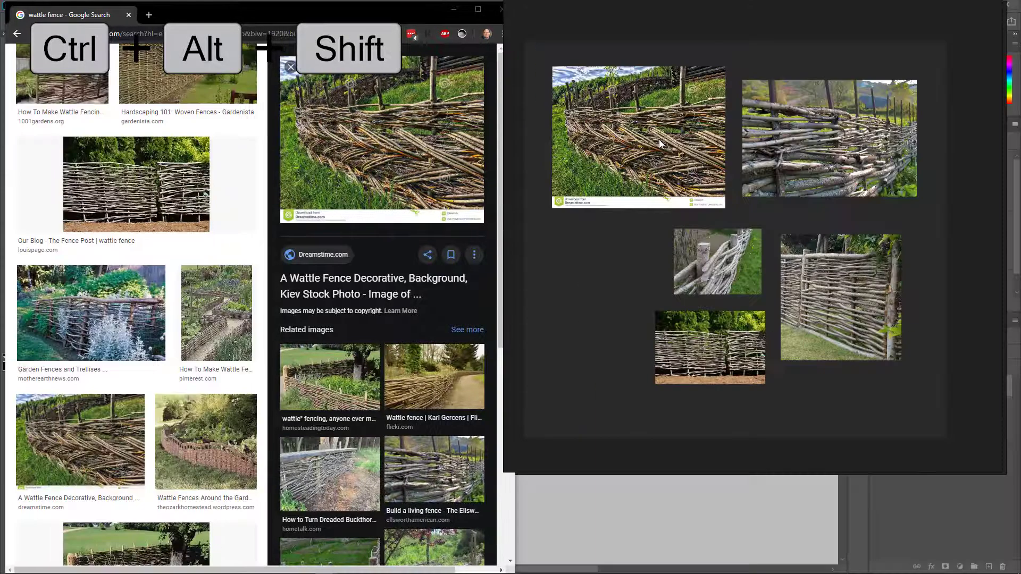
# Try tilting the Dreamstime fence image slightly, return it to upright and enlarge it
pyautogui.moveTo(661, 142); pyautogui.dragTo(842, 179)
pyautogui.scroll(2, 841, 179)
pyautogui.scroll(-1, 743, 158)
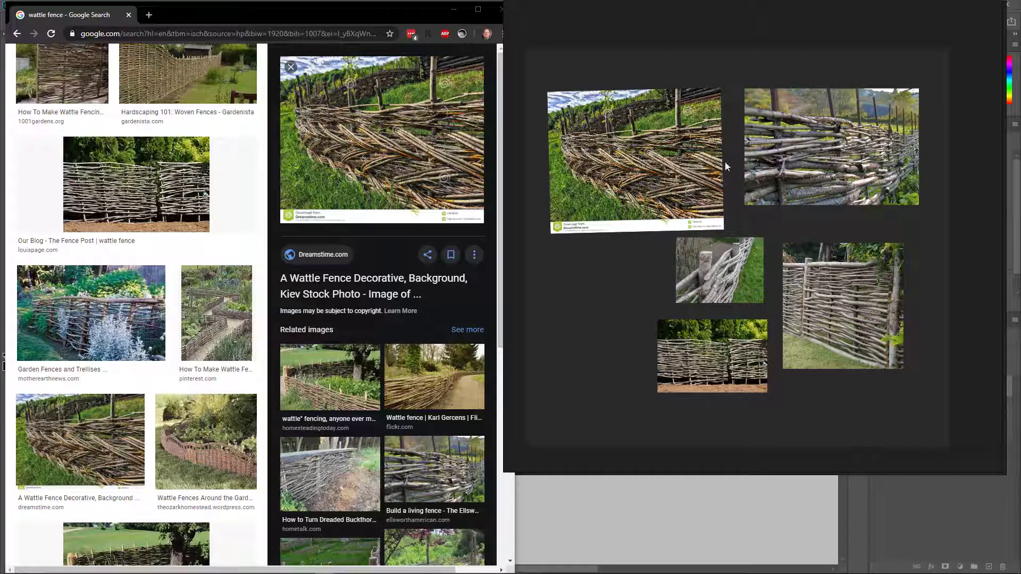
pyautogui.hotkey('ctrl', 'alt')
pyautogui.moveTo(717, 106)
pyautogui.mouseDown()
pyautogui.moveTo(689, 136)
pyautogui.moveTo(472, 177)
pyautogui.moveTo(682, 150)
pyautogui.moveTo(729, 106)
pyautogui.mouseUp()
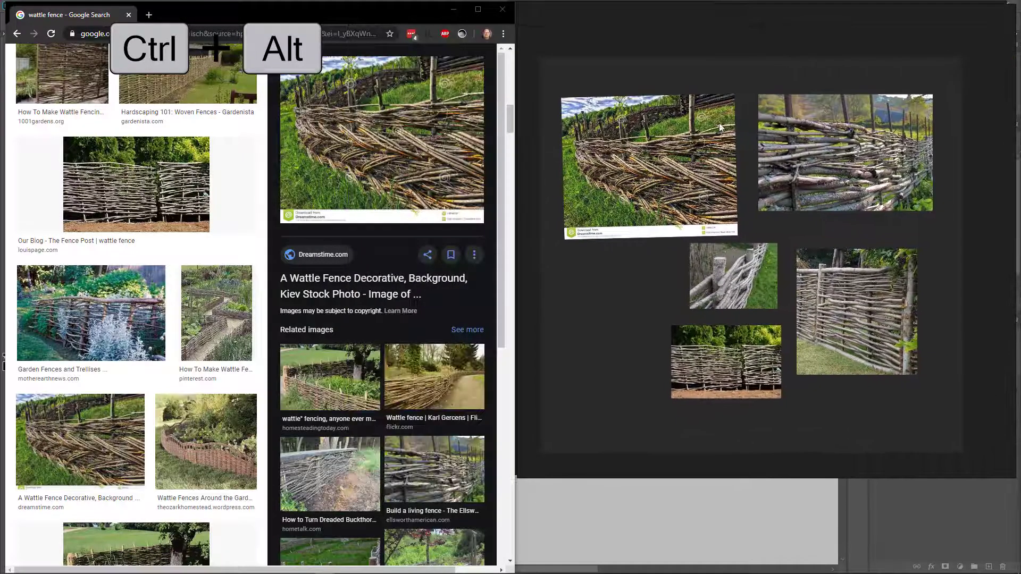
pyautogui.moveTo(670, 168)
pyautogui.mouseDown()
pyautogui.moveTo(659, 174)
pyautogui.moveTo(707, 162)
pyautogui.moveTo(691, 163)
pyautogui.moveTo(680, 230)
pyautogui.moveTo(704, 177)
pyautogui.moveTo(703, 147)
pyautogui.moveTo(681, 146)
pyautogui.moveTo(687, 134)
pyautogui.moveTo(735, 156)
pyautogui.moveTo(666, 151)
pyautogui.moveTo(668, 171)
pyautogui.mouseUp()
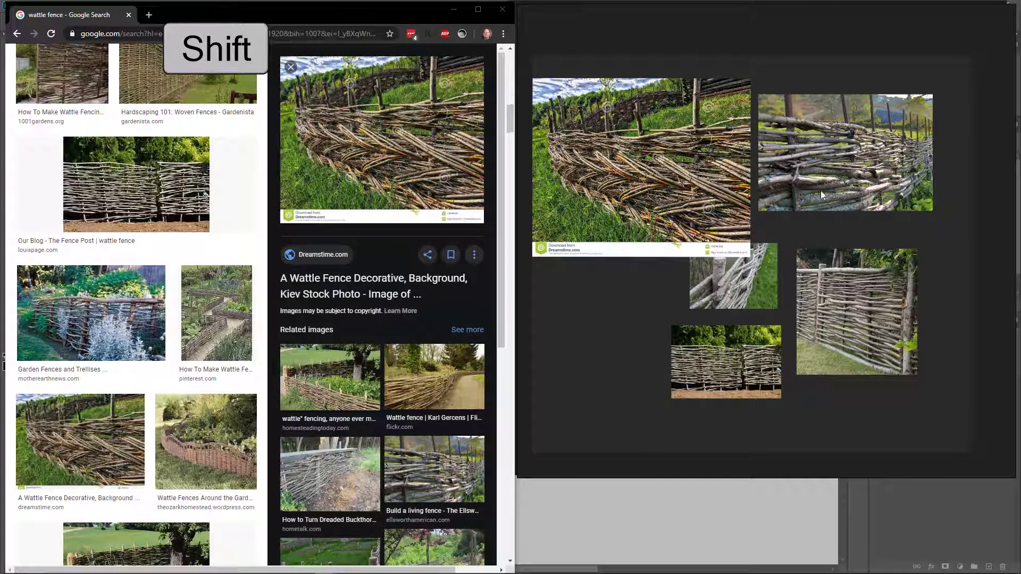
# Move the Ellsworth American fence image down over its neighbours and bring it to the front of the stack
pyautogui.moveTo(815, 157); pyautogui.dragTo(830, 226)
pyautogui.press('Up')
pyautogui.press('Down')
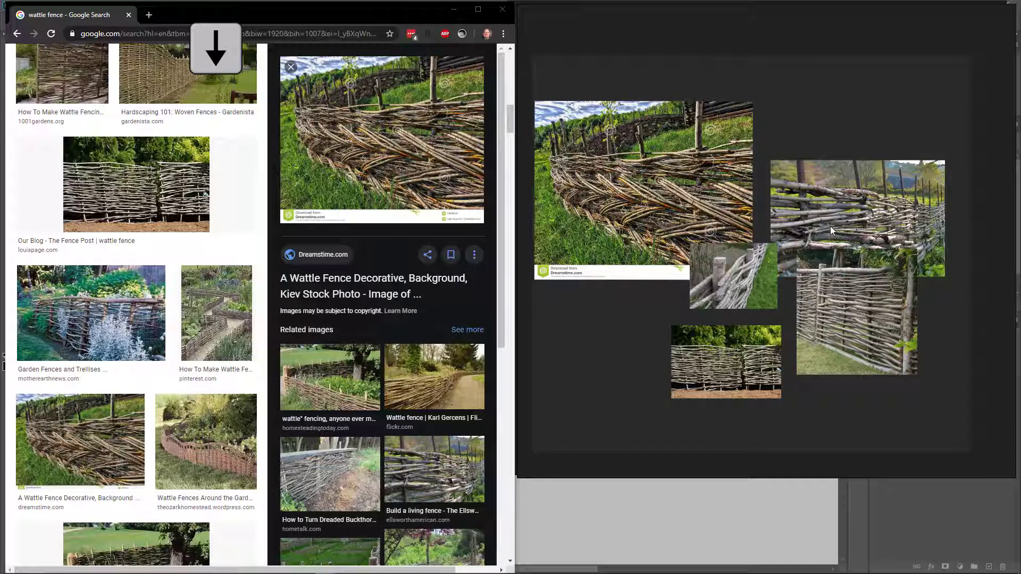
# Delete the small Ali Does It Herself fence-post image from the board
pyautogui.press('Delete')
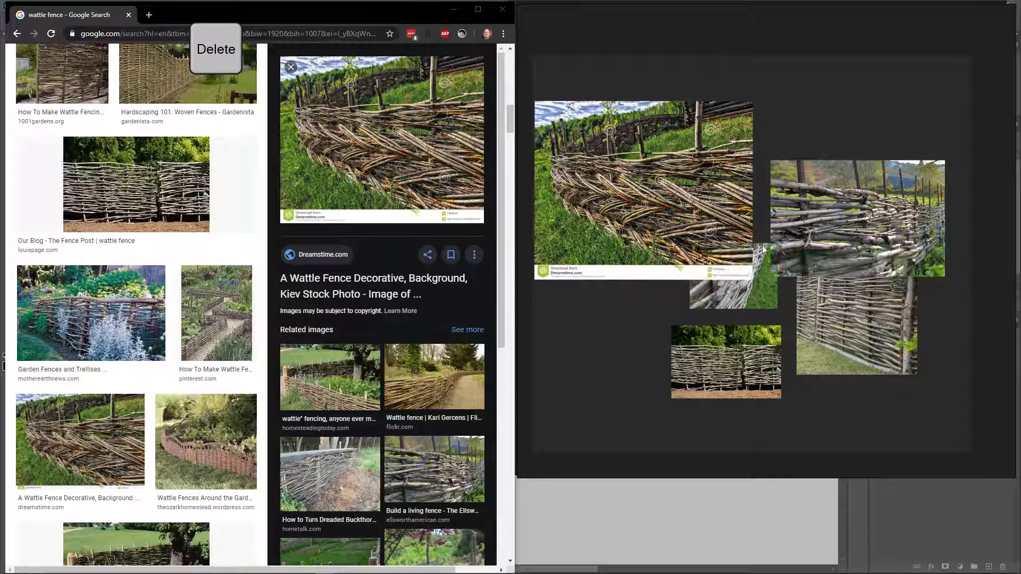
pyautogui.click(736, 305)
pyautogui.press('Delete')
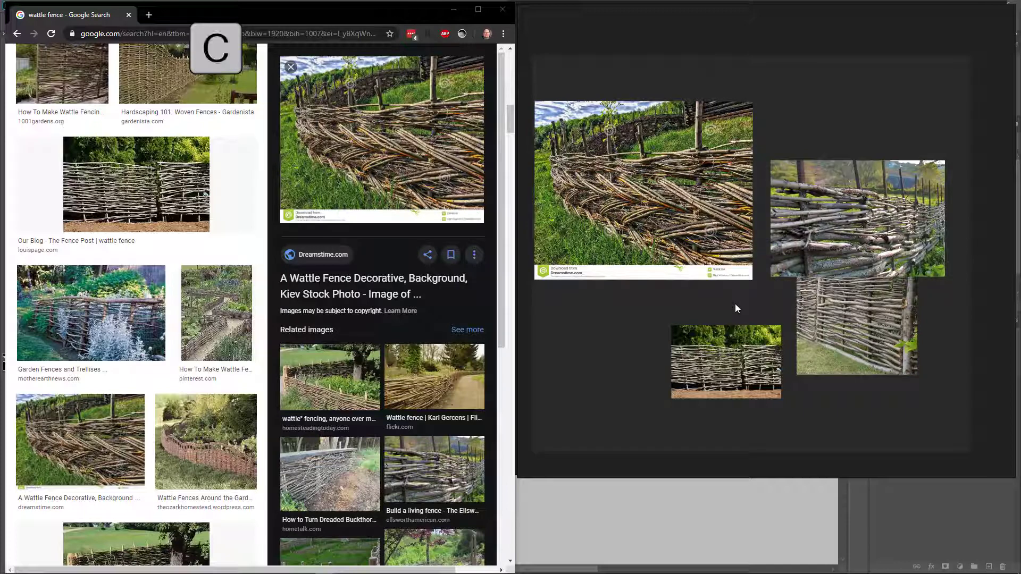
# Crop the Dreamstime fence image to its central woven portion, cutting off the watermark strip
pyautogui.moveTo(693, 214); pyautogui.dragTo(691, 208)
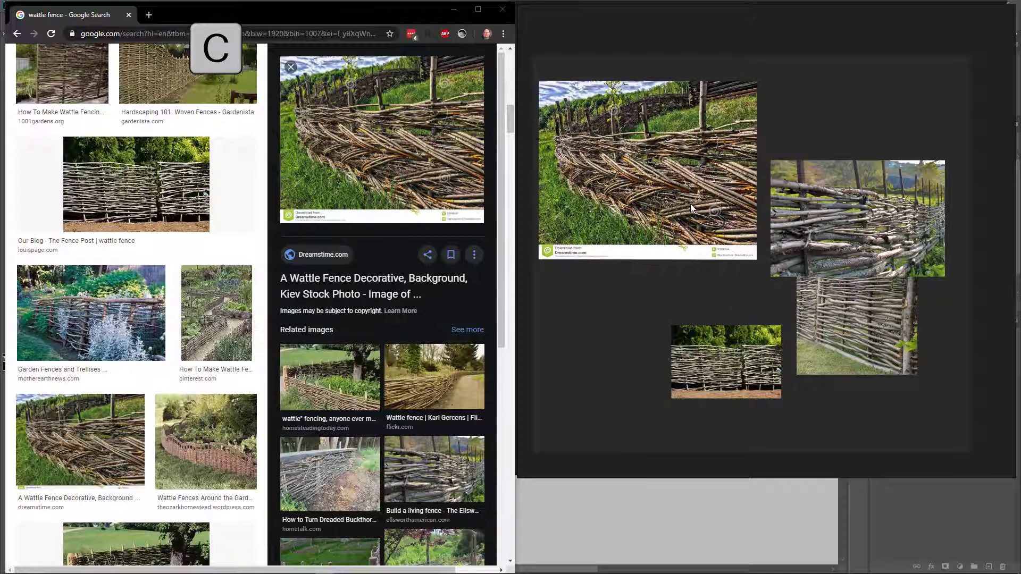
pyautogui.moveTo(616, 97); pyautogui.dragTo(730, 233)
# Add the text note "Weave" above the cropped fence image and move the note and image together down and to the left
pyautogui.hotkey('ctrl', 'n')
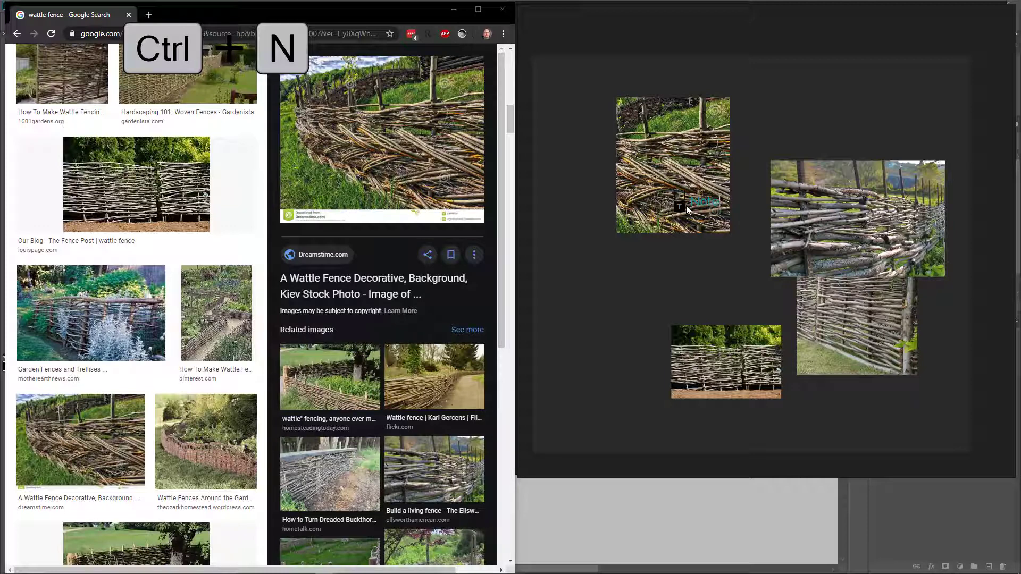
pyautogui.press('BackSpace')
pyautogui.write('Weave')
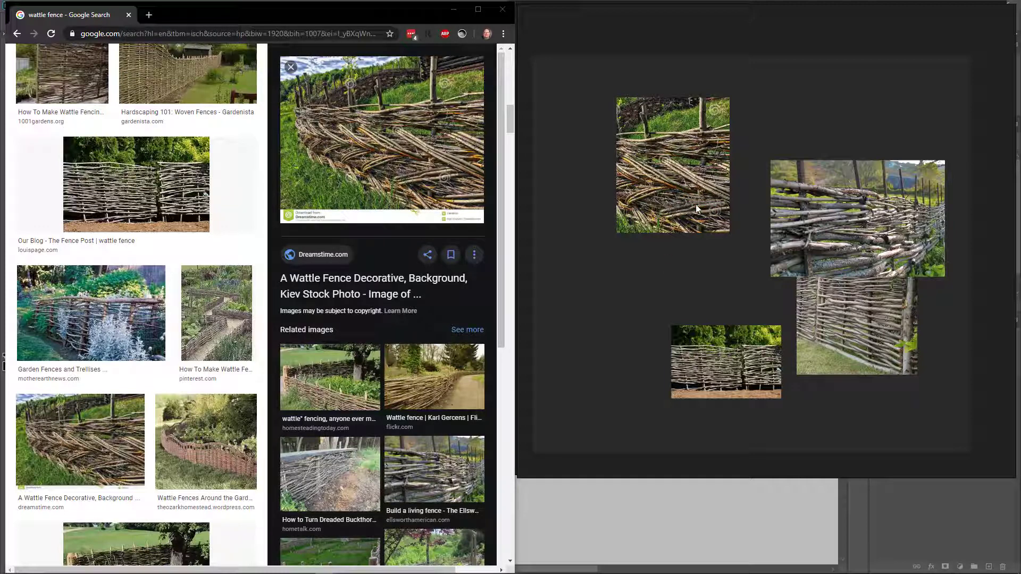
pyautogui.moveTo(689, 205); pyautogui.dragTo(666, 80)
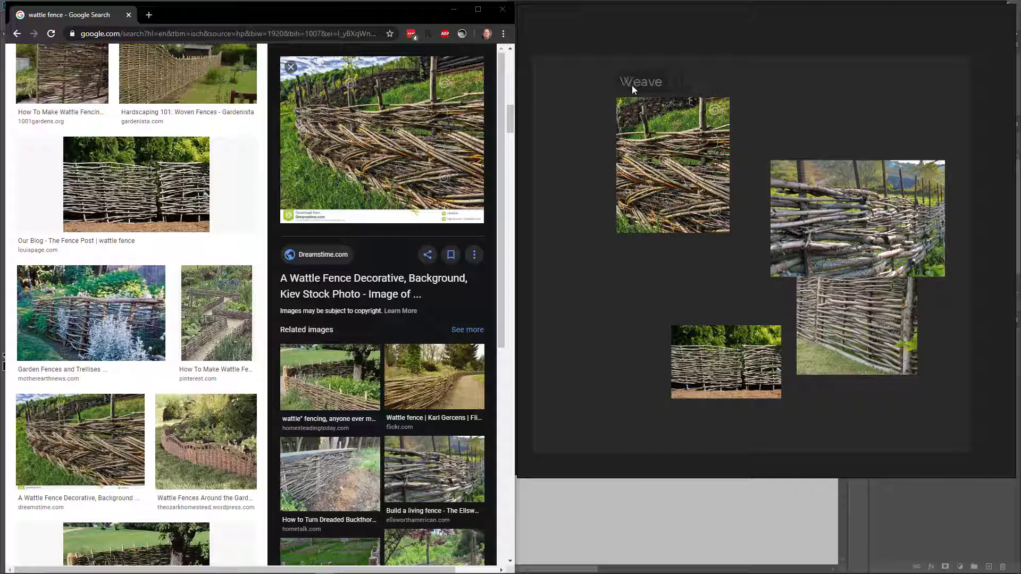
pyautogui.moveTo(709, 180); pyautogui.dragTo(674, 223)
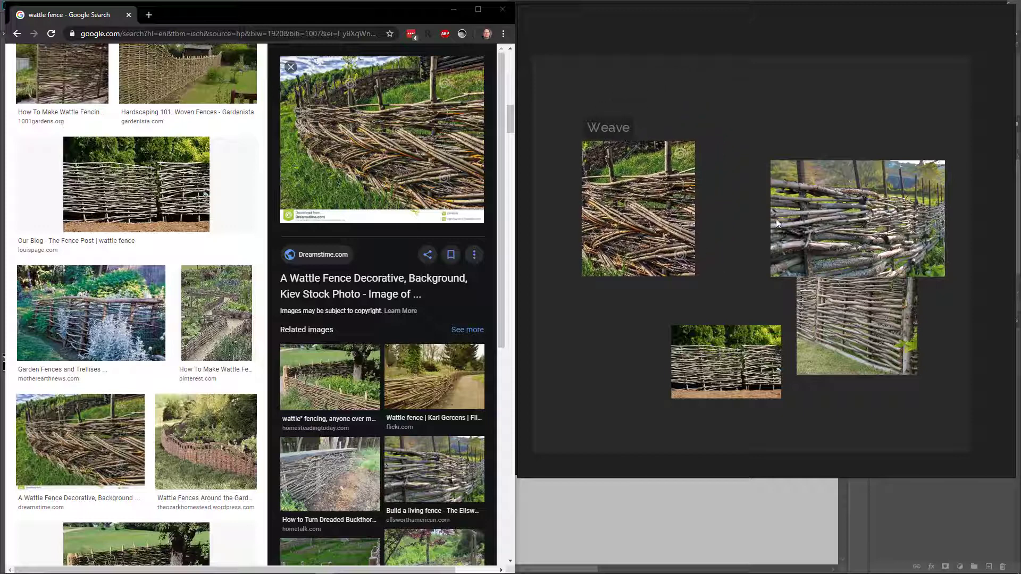
# Move the Ellsworth American fence image up beside the Weave image and shift the Weave note and image slightly up and left
pyautogui.moveTo(834, 199); pyautogui.dragTo(773, 133)
pyautogui.moveTo(656, 200); pyautogui.dragTo(645, 191)
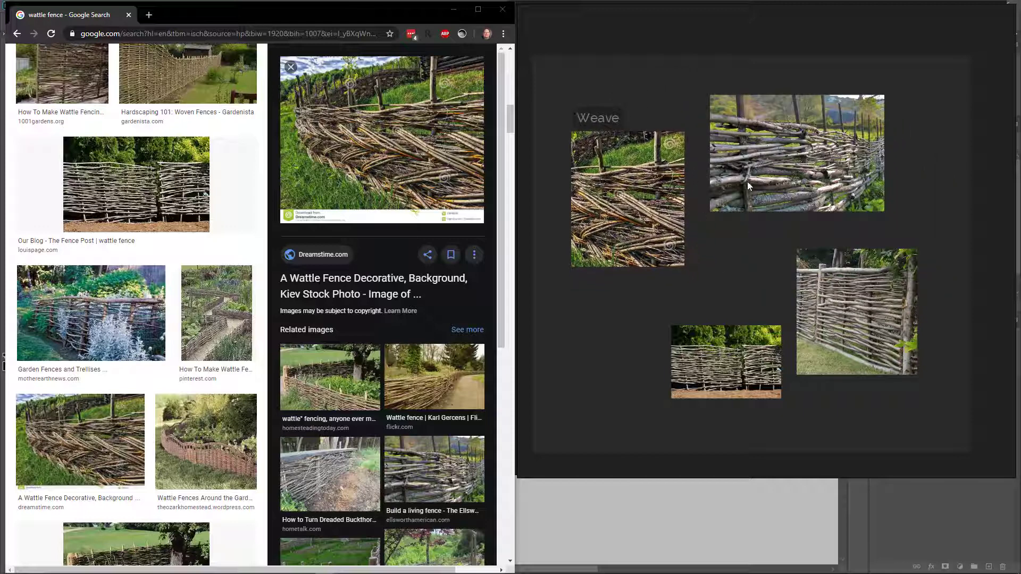
pyautogui.moveTo(748, 185); pyautogui.dragTo(753, 203)
# Crop the garden fence panel image below the Ellsworth fence to its central woven section
pyautogui.moveTo(832, 280); pyautogui.dragTo(897, 358)
pyautogui.hotkey('ctrl', 'shift', 'c')
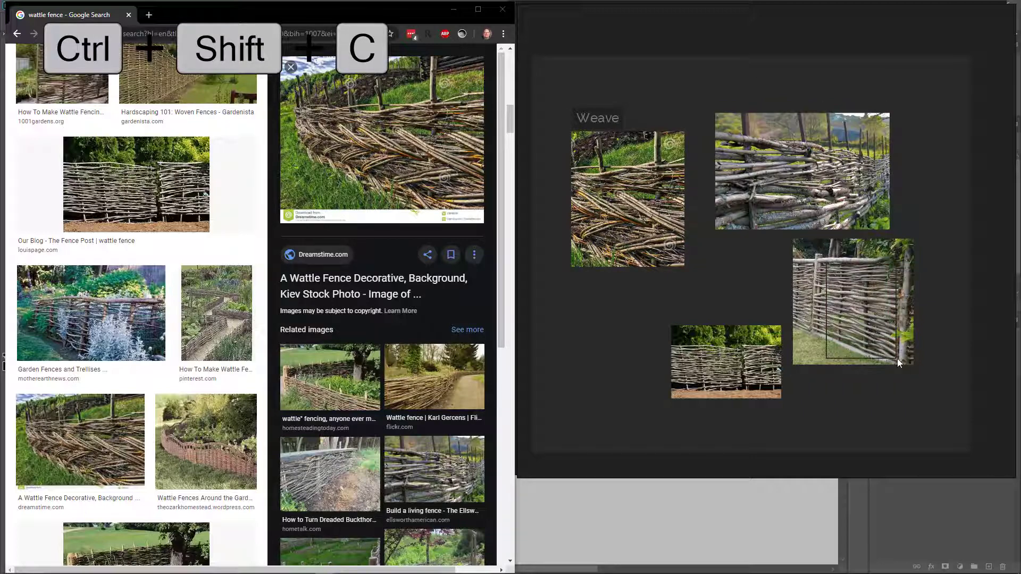
pyautogui.click(822, 304)
pyautogui.scroll(-1, 829, 306)
pyautogui.scroll(1, 843, 307)
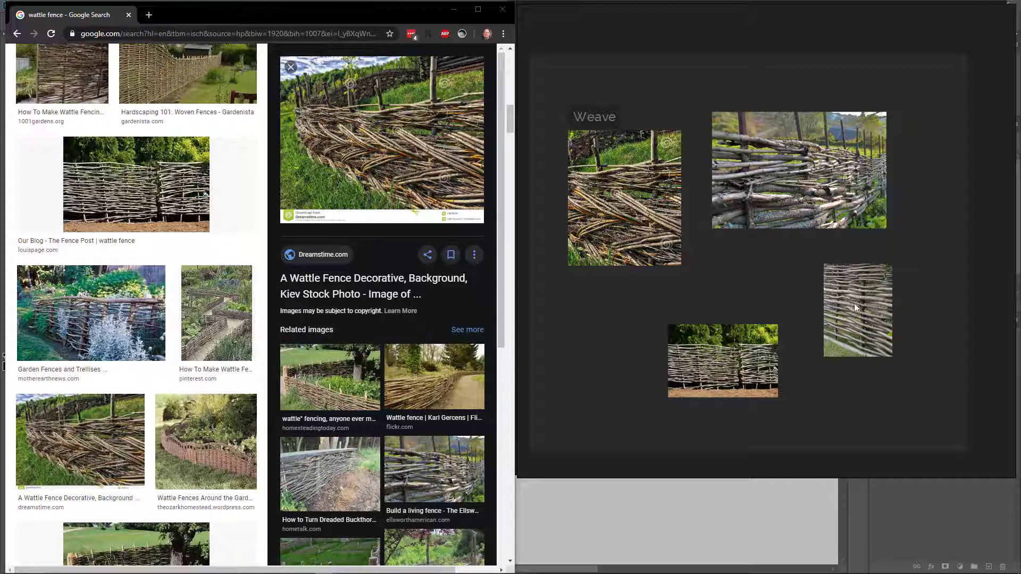
# Reset the garden fence panel image to its full uncropped picture and move the Weave note and image down and right
pyautogui.hotkey('ctrl', 'z')
pyautogui.moveTo(858, 303); pyautogui.dragTo(885, 329)
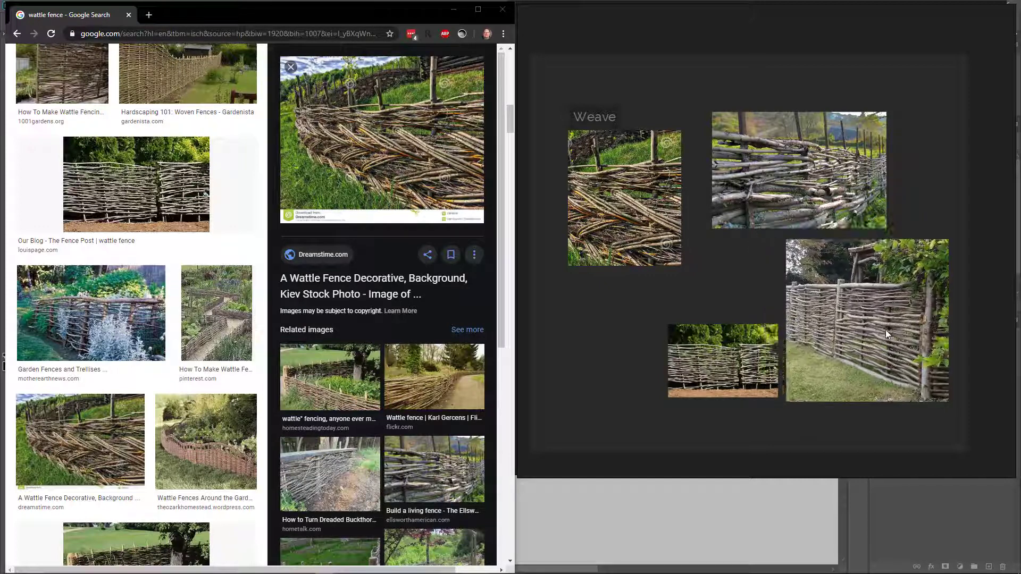
pyautogui.scroll(1, 775, 256)
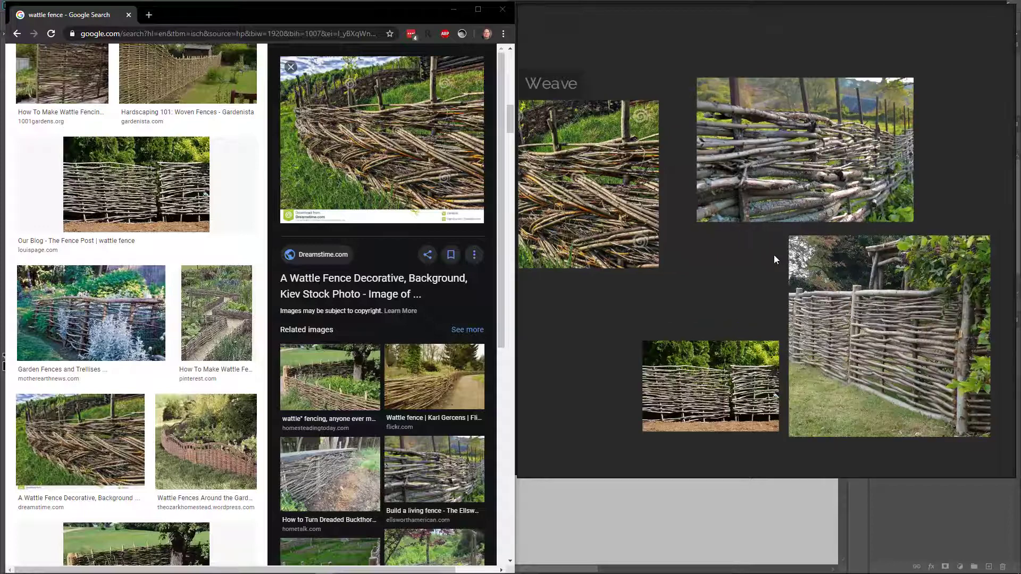
pyautogui.scroll(-1, 775, 259)
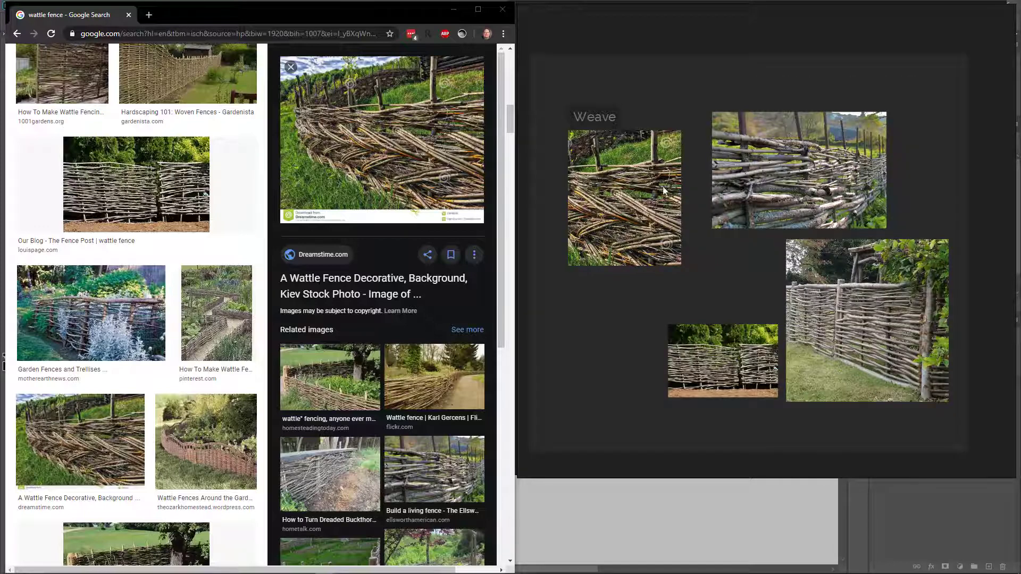
pyautogui.moveTo(656, 203); pyautogui.dragTo(678, 235)
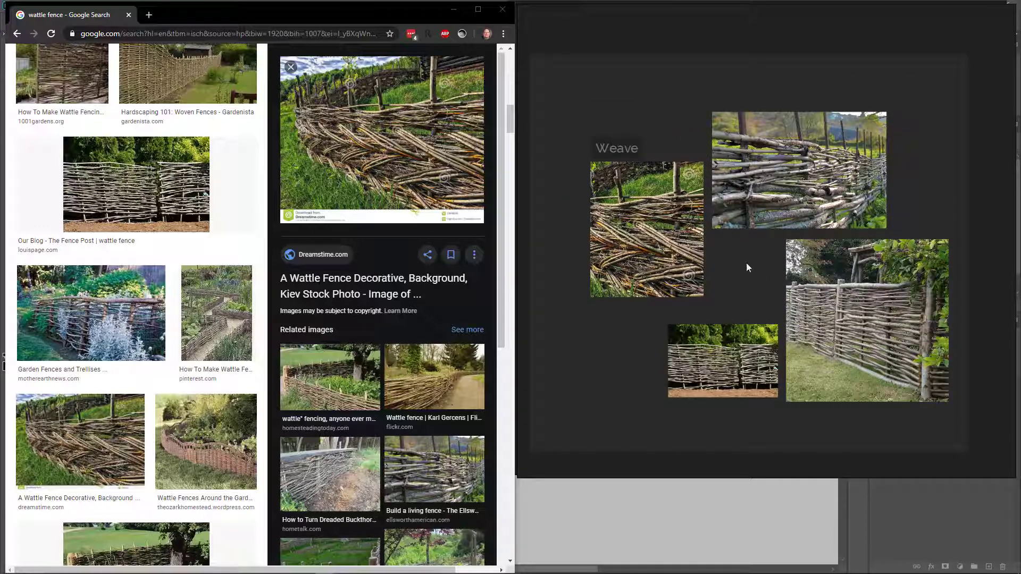
# Switch the whole canvas to grayscale
pyautogui.rightClick(740, 191)
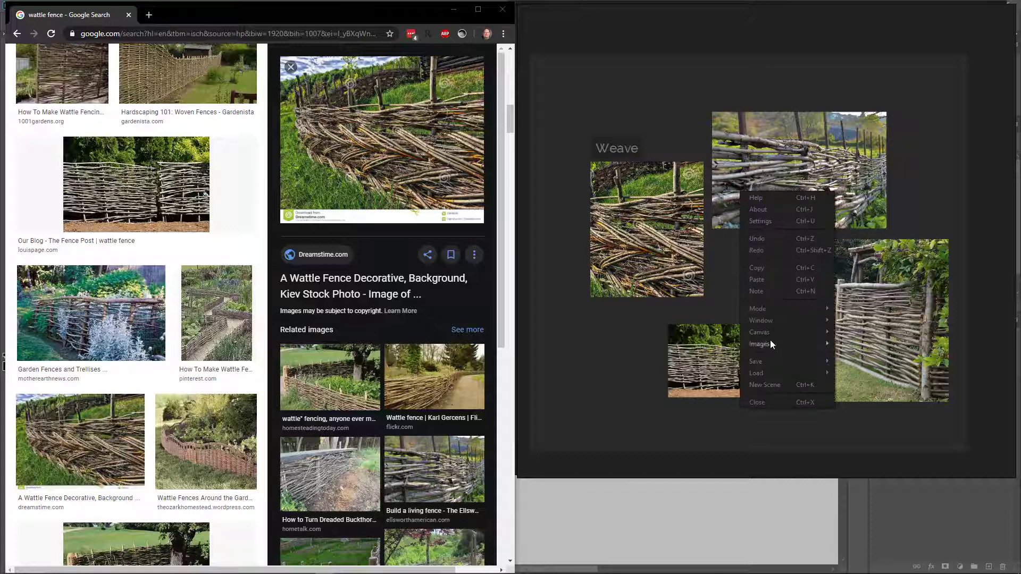
pyautogui.moveTo(767, 320)
pyautogui.moveTo(758, 358)
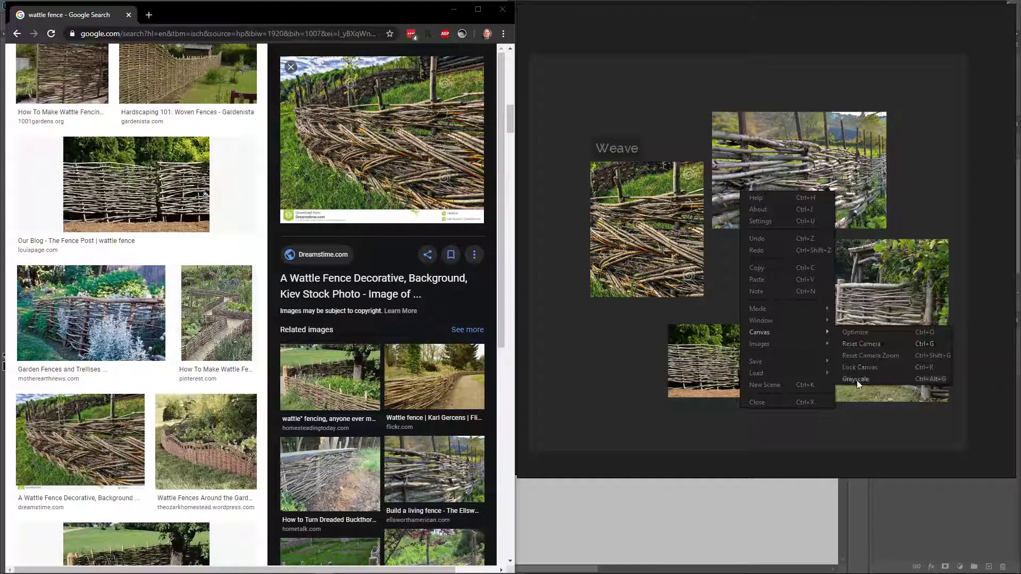
pyautogui.click(857, 381)
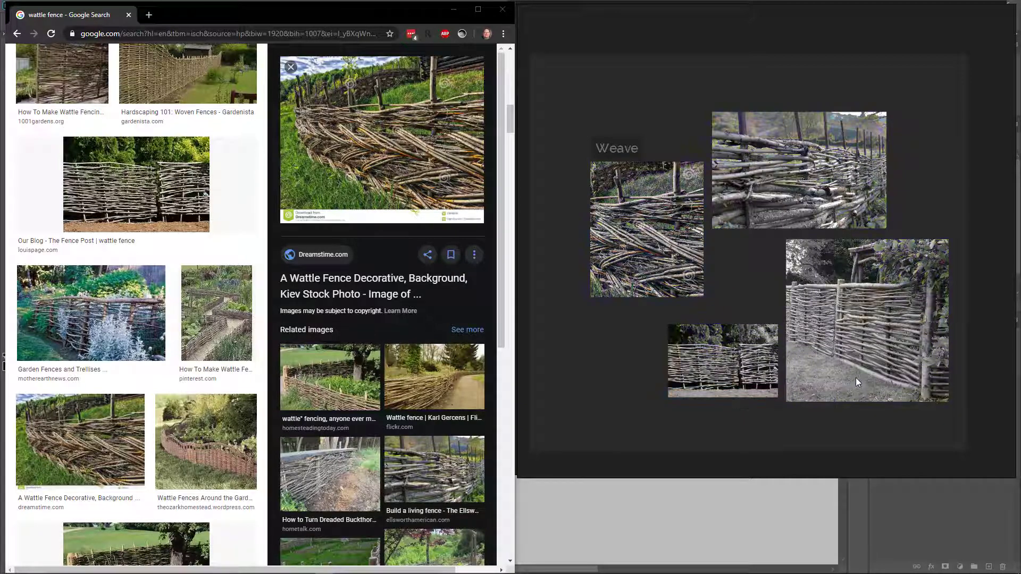
# Examine the light and dark values of the grayscale fence images up close
pyautogui.scroll(2, 647, 238)
pyautogui.scroll(3, 686, 254)
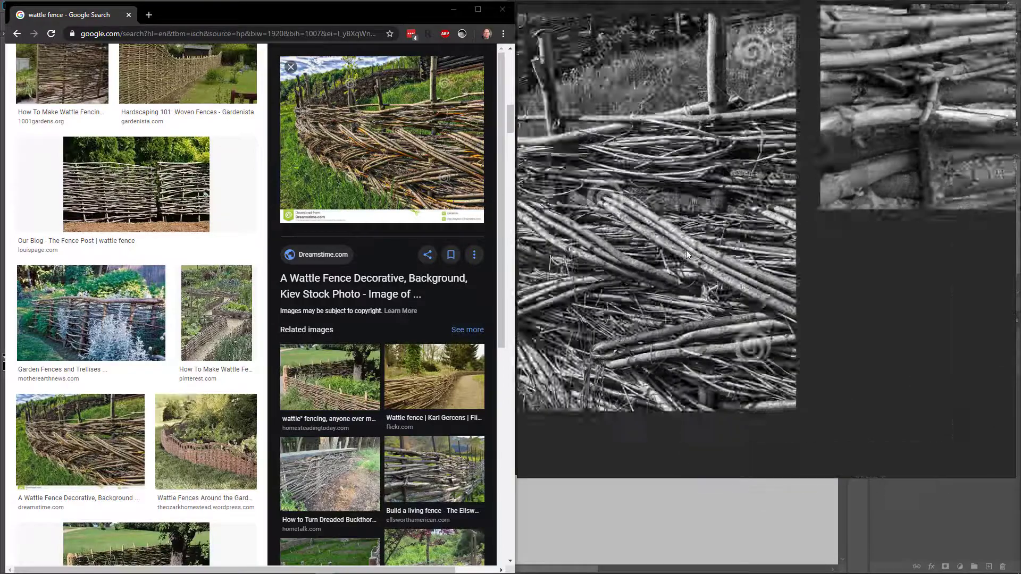
pyautogui.scroll(-3, 686, 254)
pyautogui.scroll(5, 863, 160)
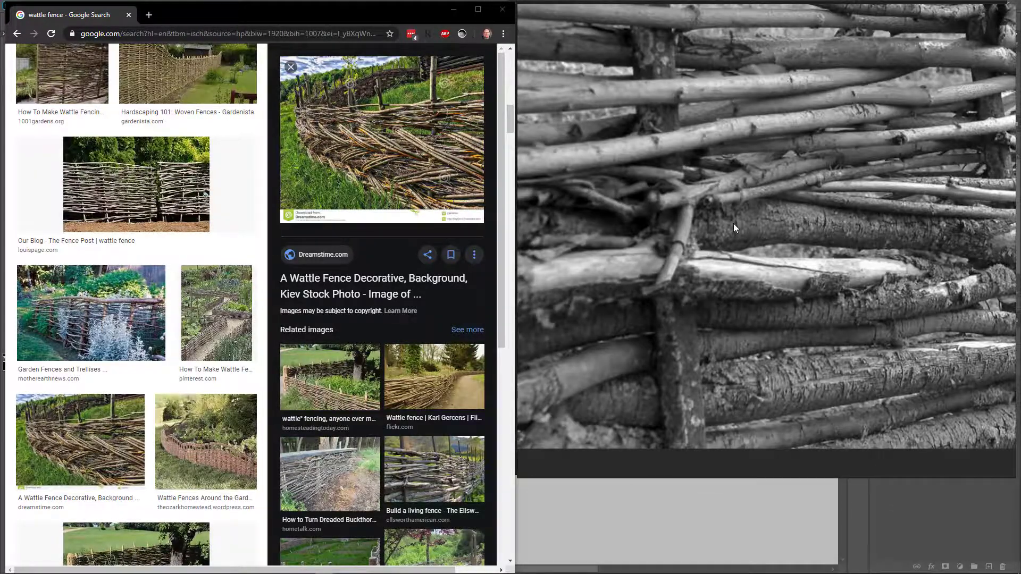
pyautogui.scroll(-5, 732, 223)
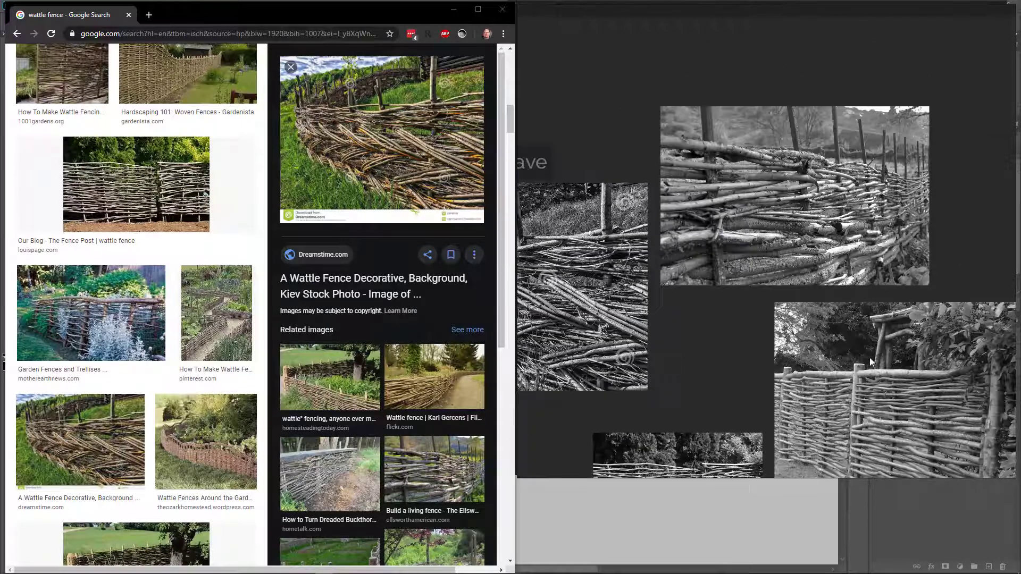
pyautogui.scroll(-3, 871, 362)
pyautogui.scroll(-1, 876, 381)
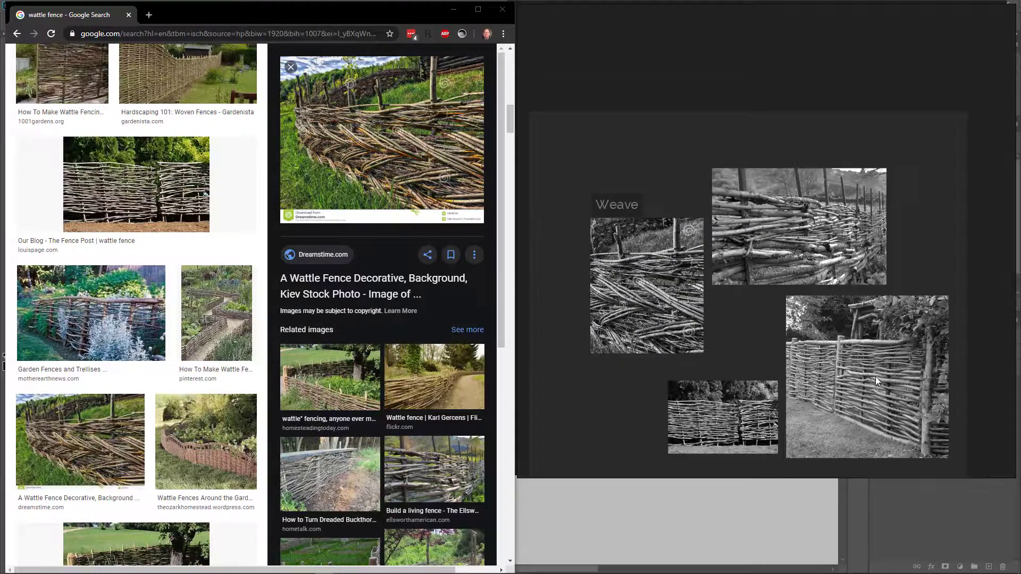
pyautogui.scroll(5, 876, 377)
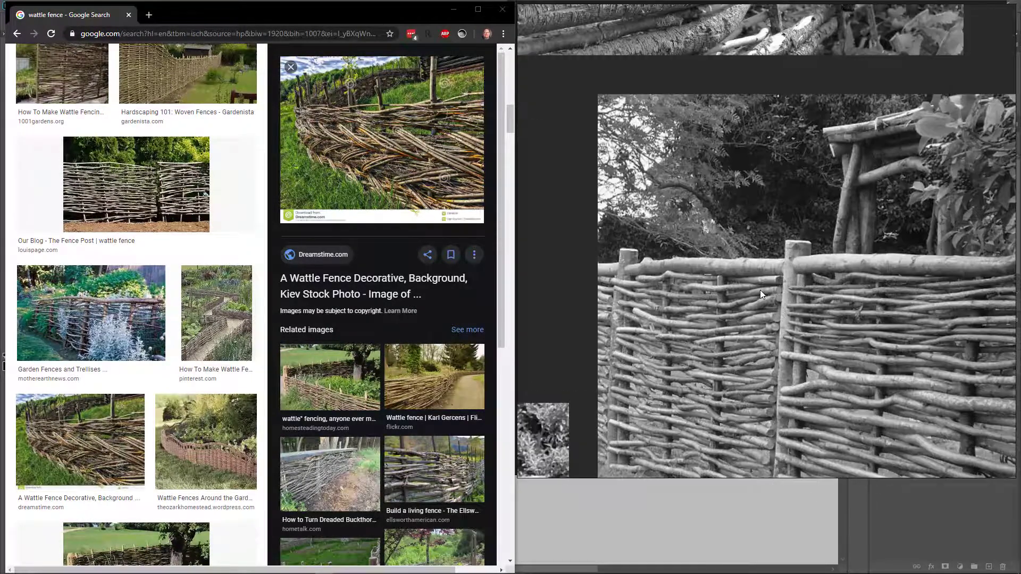
# Crop the garden fence panel image to a narrow upright section around its central post
pyautogui.scroll(-2, 760, 289)
pyautogui.moveTo(691, 208); pyautogui.dragTo(851, 470)
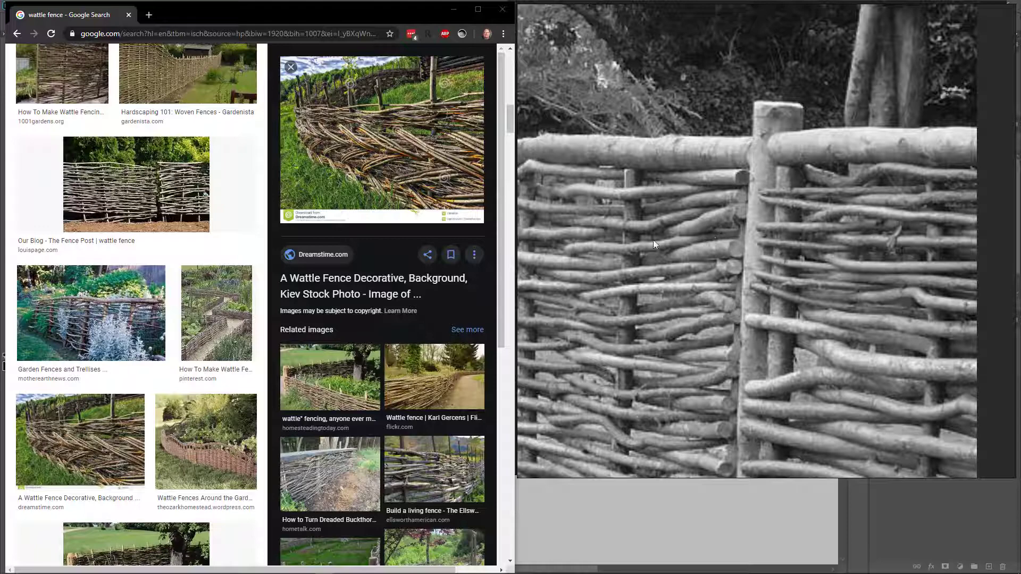
pyautogui.scroll(-5, 729, 255)
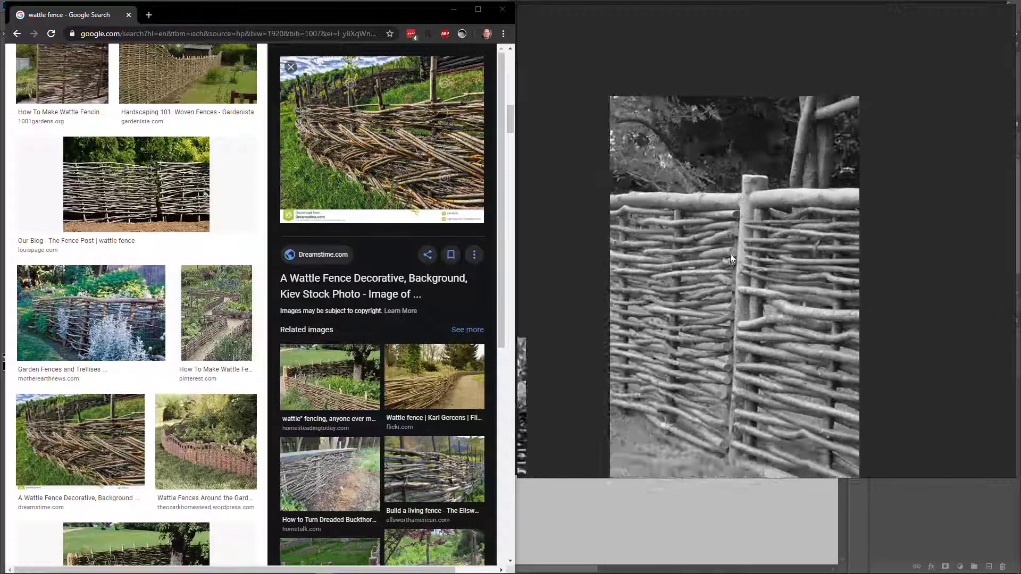
pyautogui.scroll(-5, 818, 244)
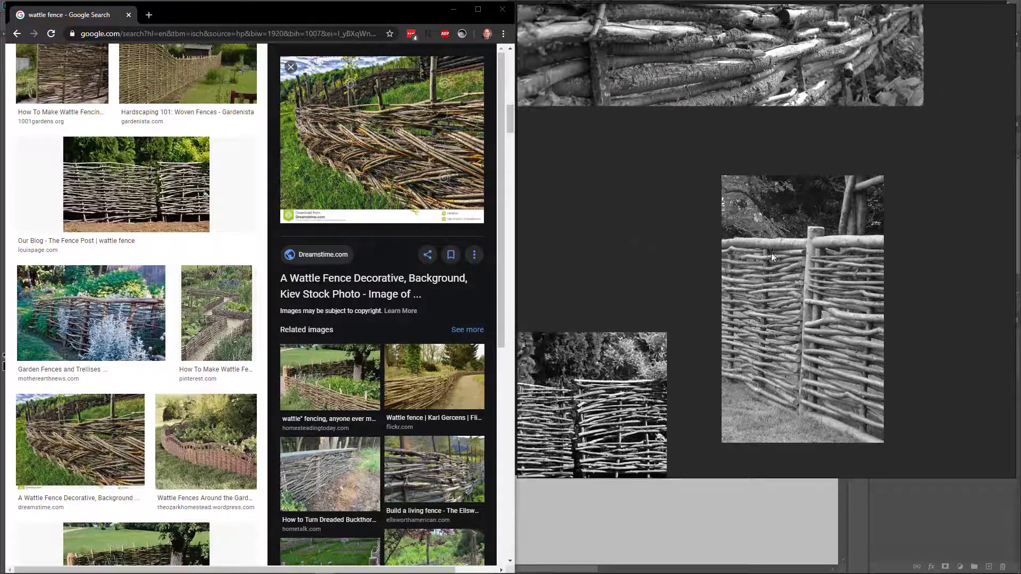
pyautogui.moveTo(796, 249); pyautogui.dragTo(770, 257)
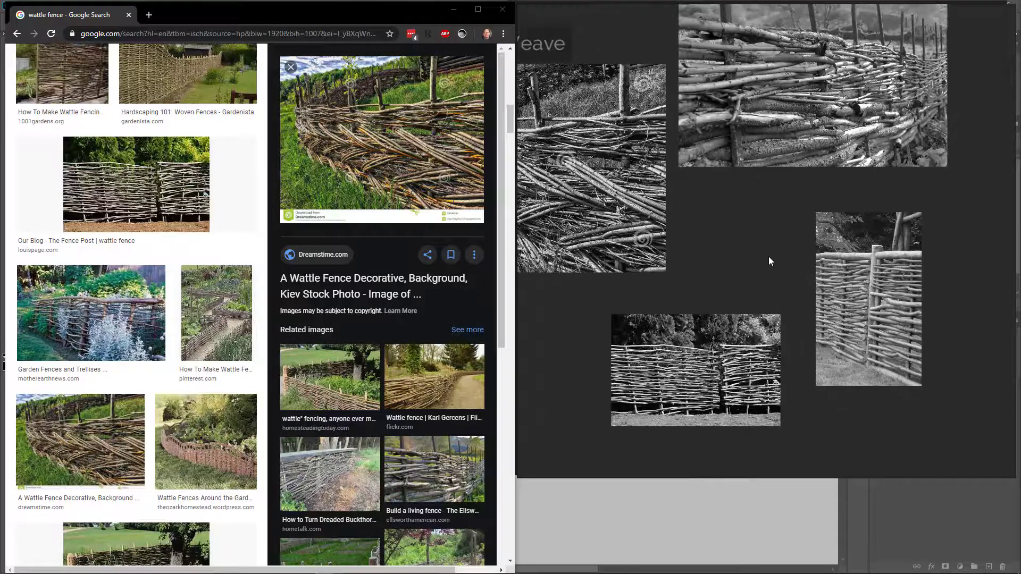
# Turn the canvas grayscale off to compare the images in colour, and turn it back on
pyautogui.rightClick(839, 256)
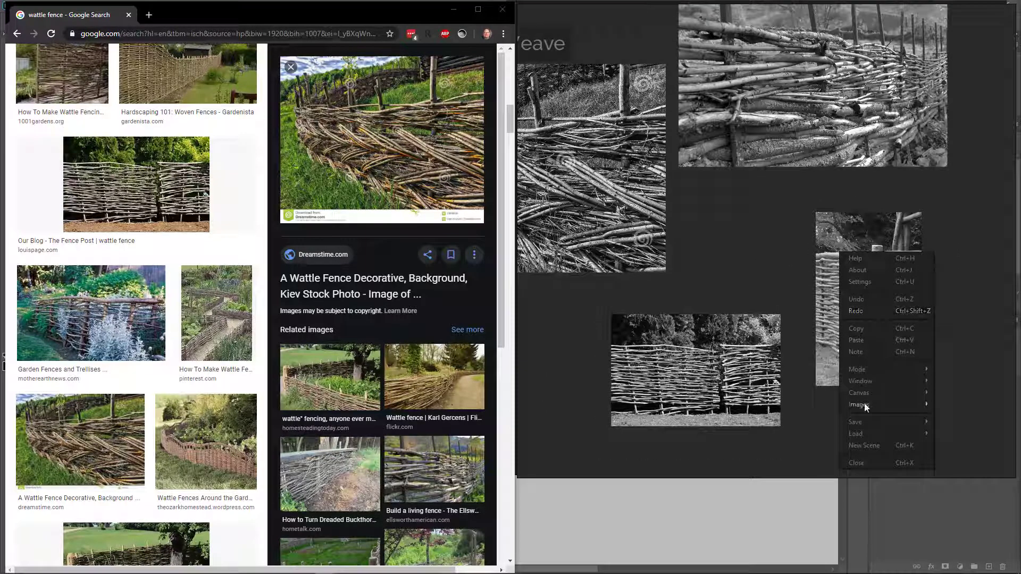
pyautogui.moveTo(865, 397)
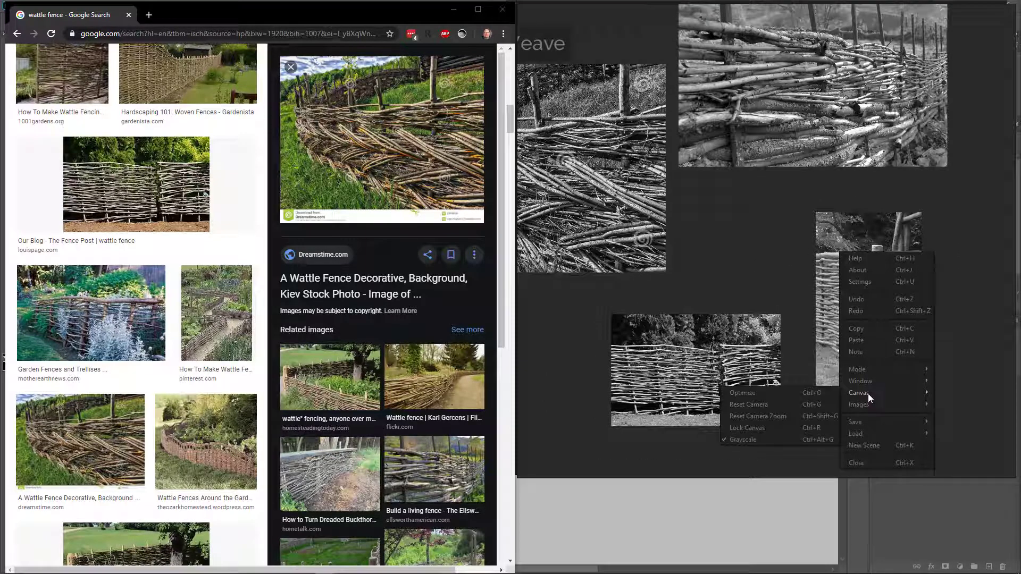
pyautogui.click(770, 442)
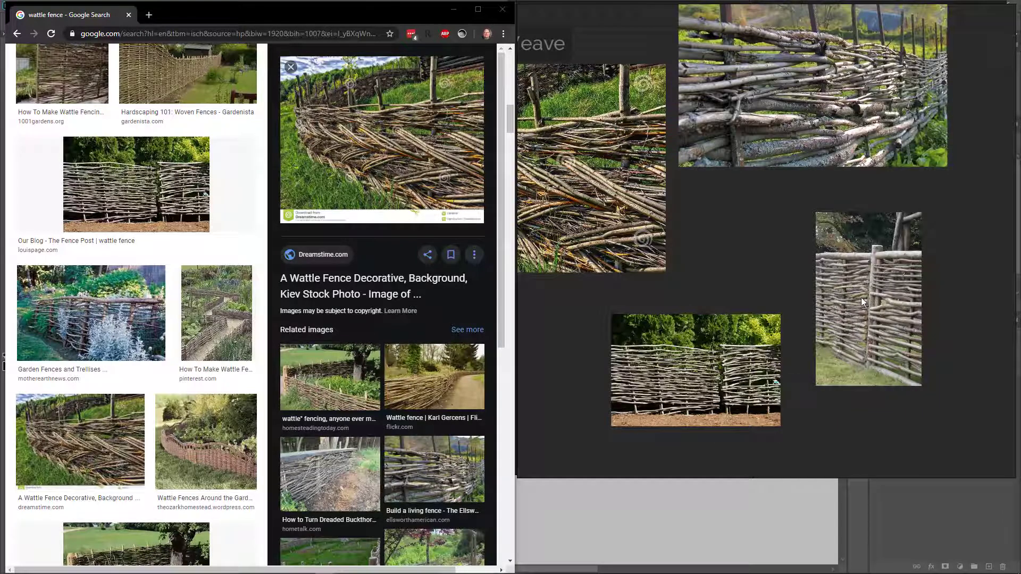
pyautogui.rightClick(860, 298)
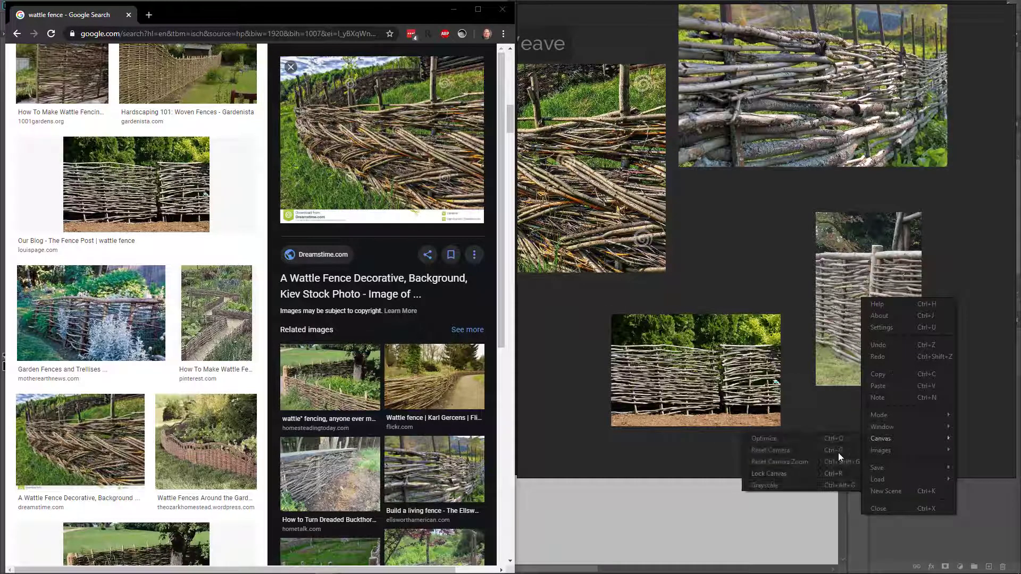
pyautogui.click(787, 484)
# Open the reference board's settings, look over the general preferences, and close them
pyautogui.rightClick(843, 282)
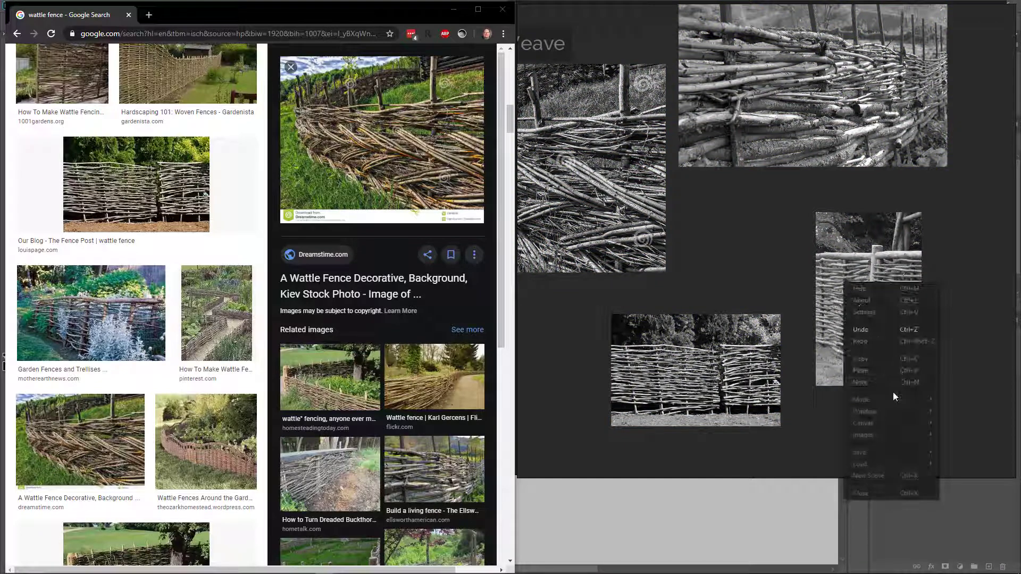
pyautogui.click(868, 312)
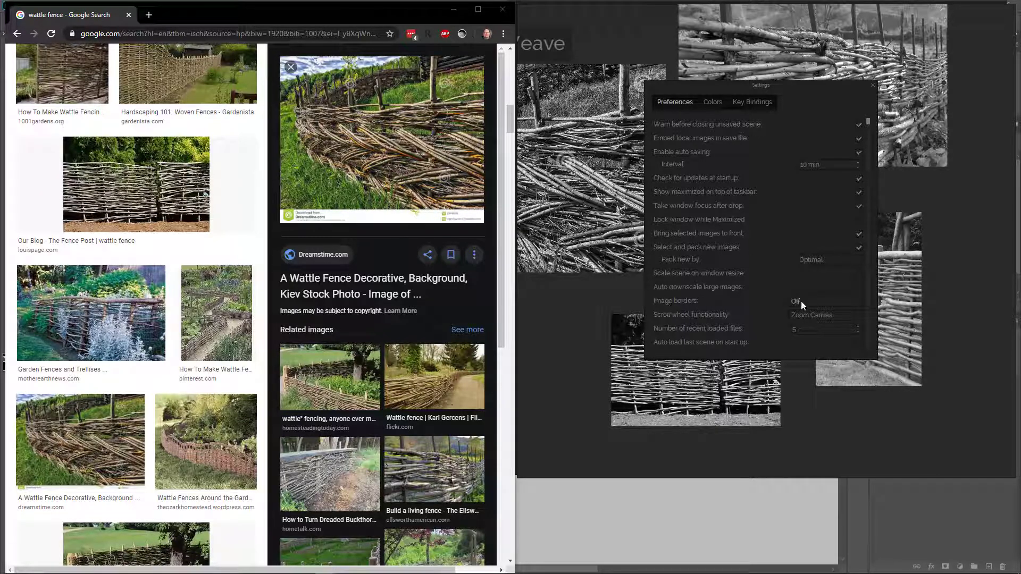
pyautogui.click(873, 86)
# Open the Mother Earth News garden fence search result and add its image to the board below the Weave image
pyautogui.scroll(-2, 865, 194)
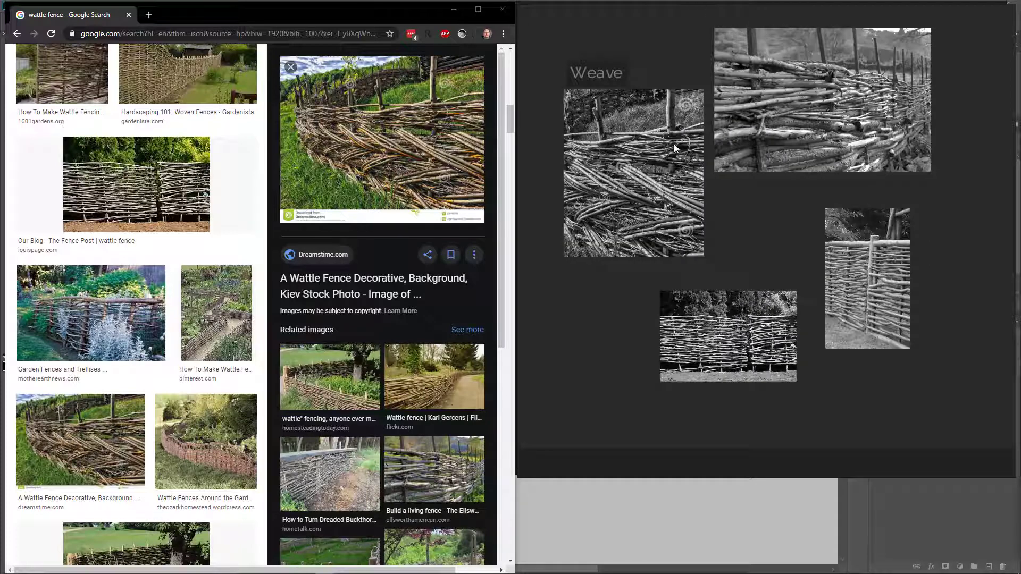
pyautogui.moveTo(723, 157); pyautogui.dragTo(722, 186)
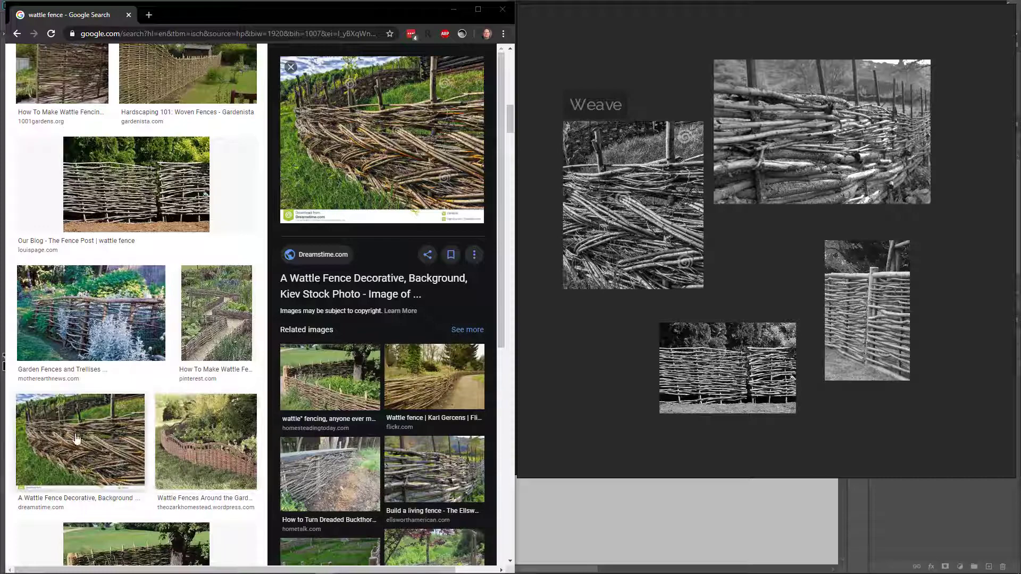
pyautogui.click(157, 335)
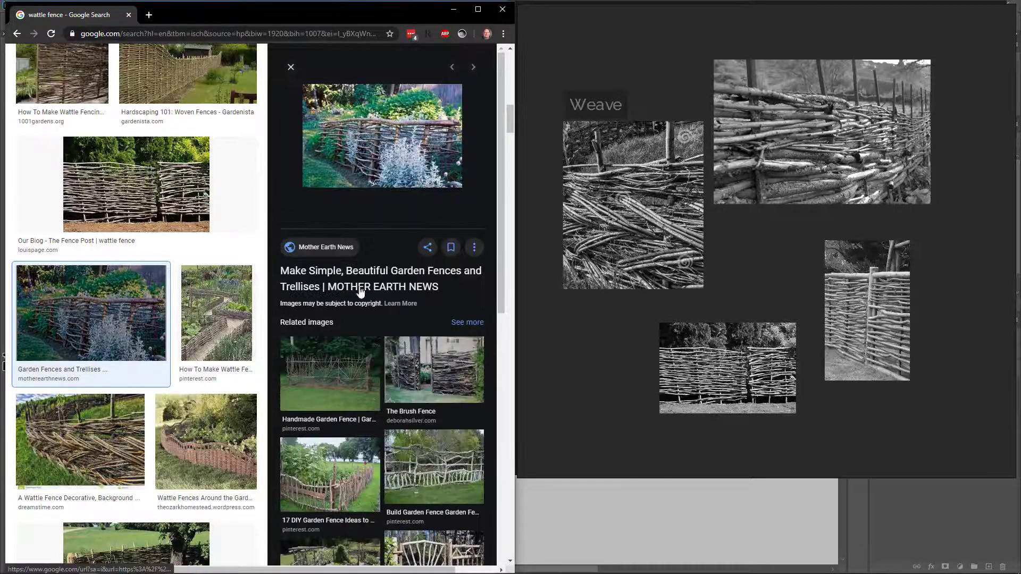
pyautogui.click(384, 125)
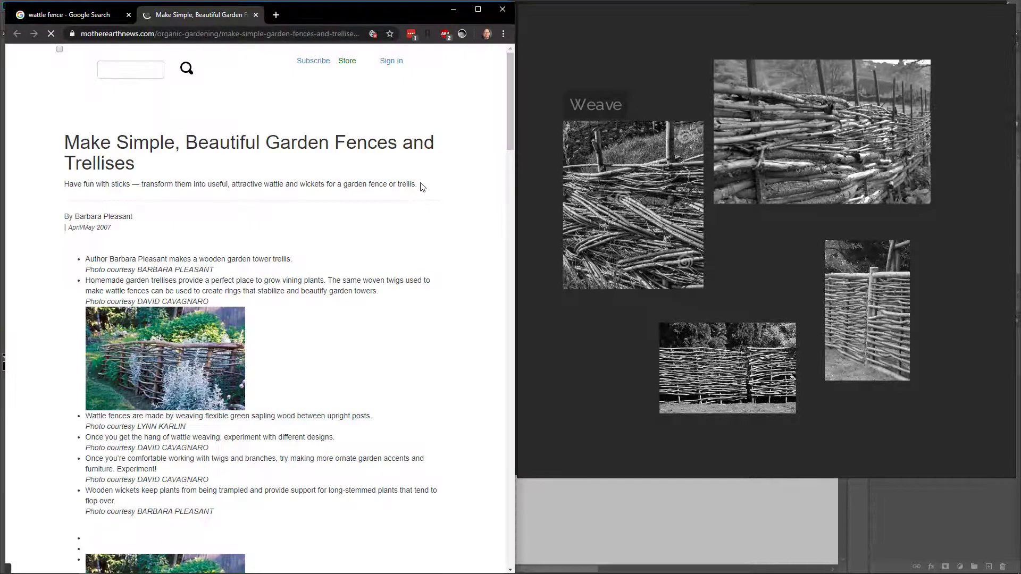
pyautogui.click(256, 15)
pyautogui.moveTo(383, 133); pyautogui.dragTo(607, 348)
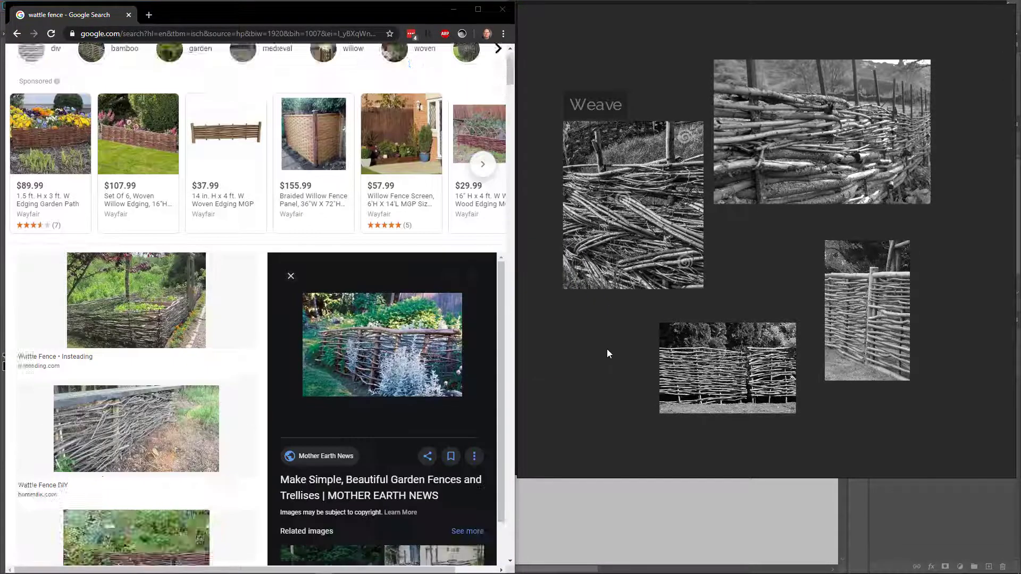
# Set the reference board window to stay always on top
pyautogui.rightClick(606, 346)
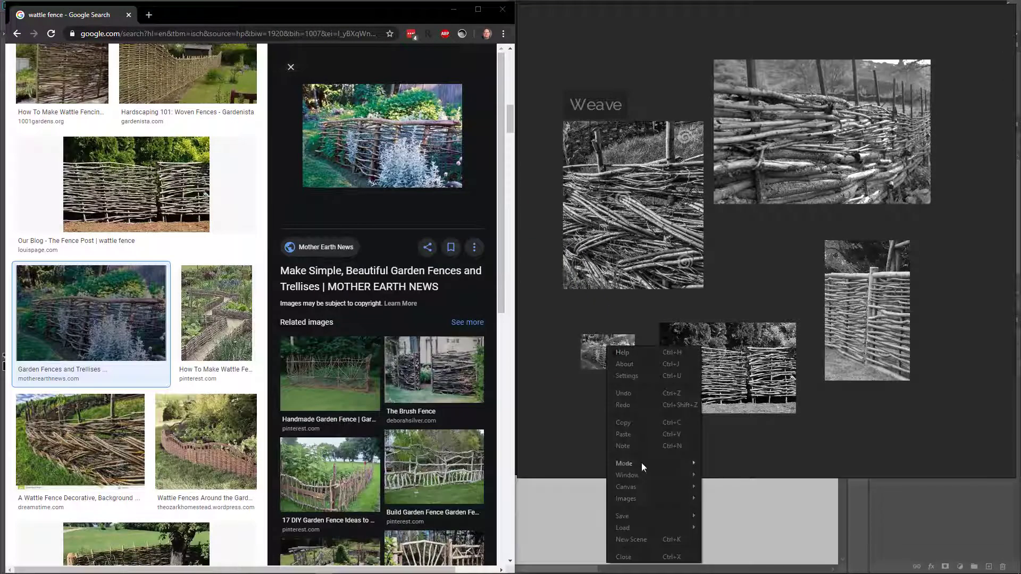
pyautogui.moveTo(641, 464)
pyautogui.click(733, 489)
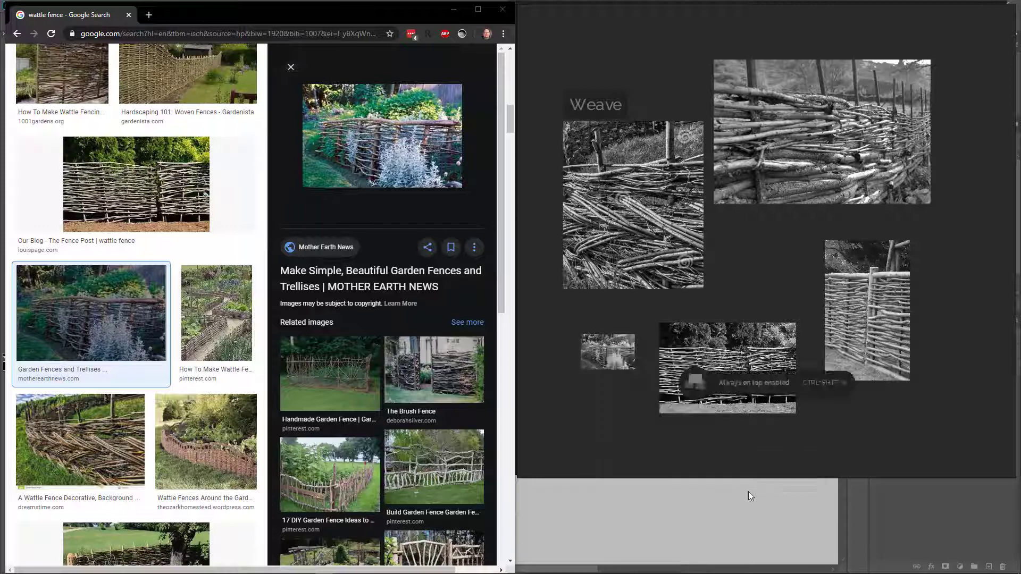
# Switch to Photoshop and shorten the reference board window from its upper edge so more of the workspace is uncovered
pyautogui.click(735, 496)
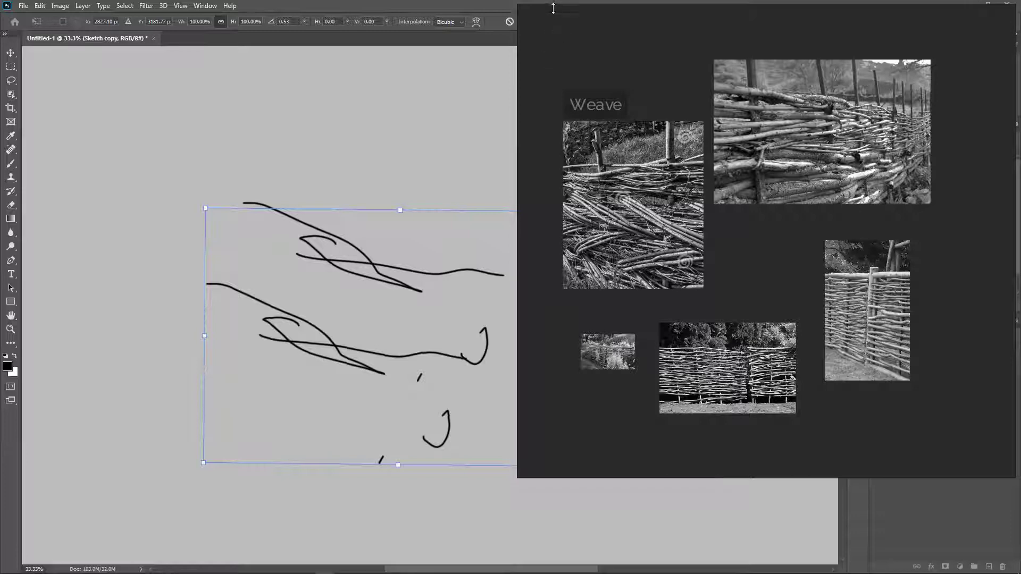
pyautogui.moveTo(559, 23); pyautogui.dragTo(555, 149)
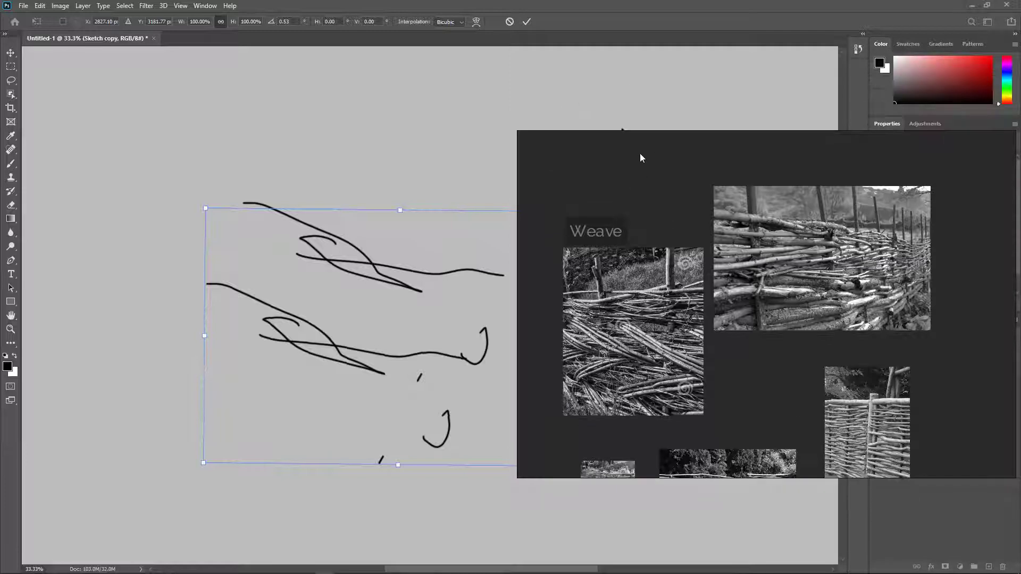
# Rotate the sketch copy slightly clockwise, apply the transform, and draw a curved stroke above the sketch with the Brush tool
pyautogui.moveTo(322, 118)
pyautogui.mouseDown()
pyautogui.moveTo(298, 103)
pyautogui.moveTo(335, 93)
pyautogui.moveTo(326, 134)
pyautogui.moveTo(393, 213)
pyautogui.mouseUp()
pyautogui.press('Return')
pyautogui.press('b')
# Turn on Overlay Selection mode so the reference images float over the Photoshop canvas without the board background
pyautogui.rightClick(706, 302)
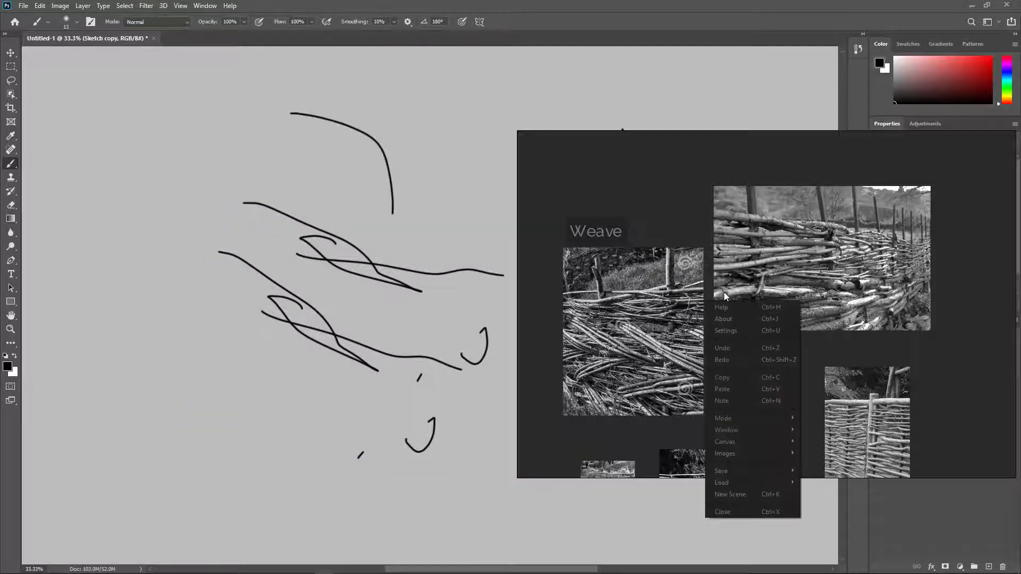
pyautogui.moveTo(745, 417)
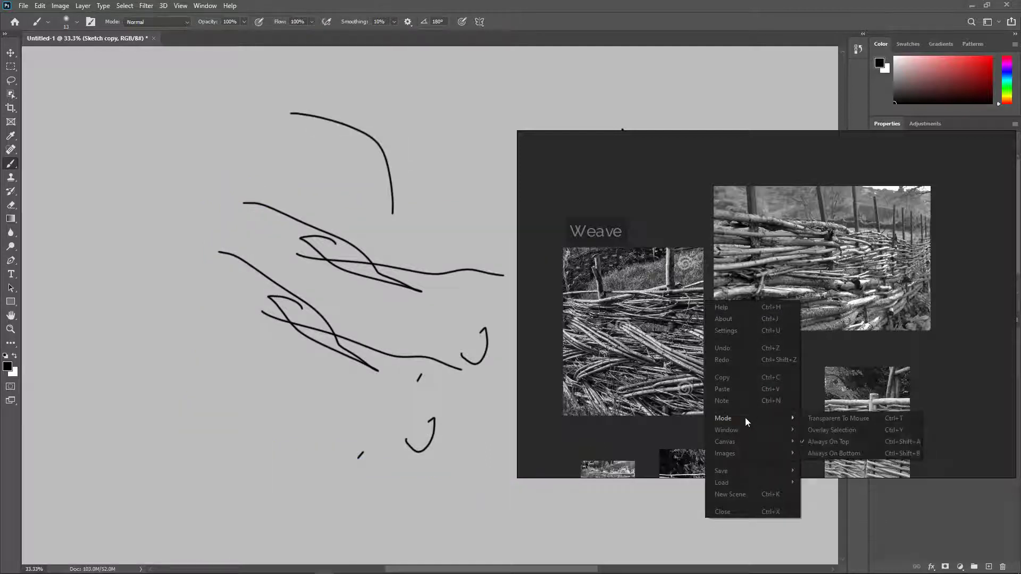
pyautogui.click(836, 433)
pyautogui.click(725, 322)
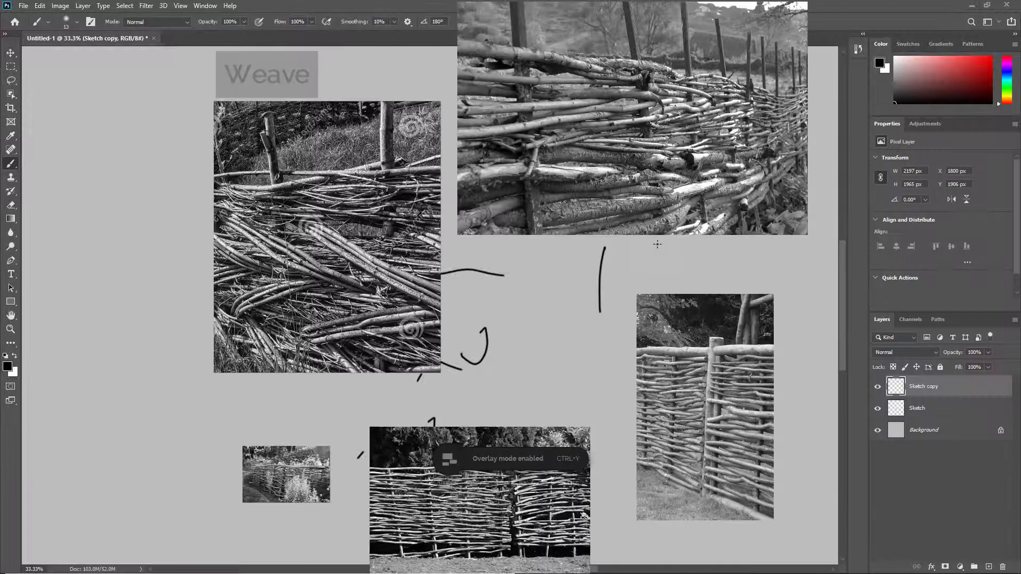
# Move the floating wide fence image, the Weave image and the tall fence panel further right over the Photoshop workspace
pyautogui.moveTo(641, 191); pyautogui.dragTo(758, 244)
pyautogui.moveTo(373, 256)
pyautogui.mouseDown()
pyautogui.moveTo(515, 272)
pyautogui.moveTo(501, 265)
pyautogui.mouseUp()
pyautogui.moveTo(664, 375)
pyautogui.mouseDown()
pyautogui.moveTo(710, 389)
pyautogui.moveTo(659, 378)
pyautogui.moveTo(669, 340)
pyautogui.mouseUp()
# Make the floating reference board transparent to the mouse so the canvas underneath can be used through it
pyautogui.rightClick(669, 340)
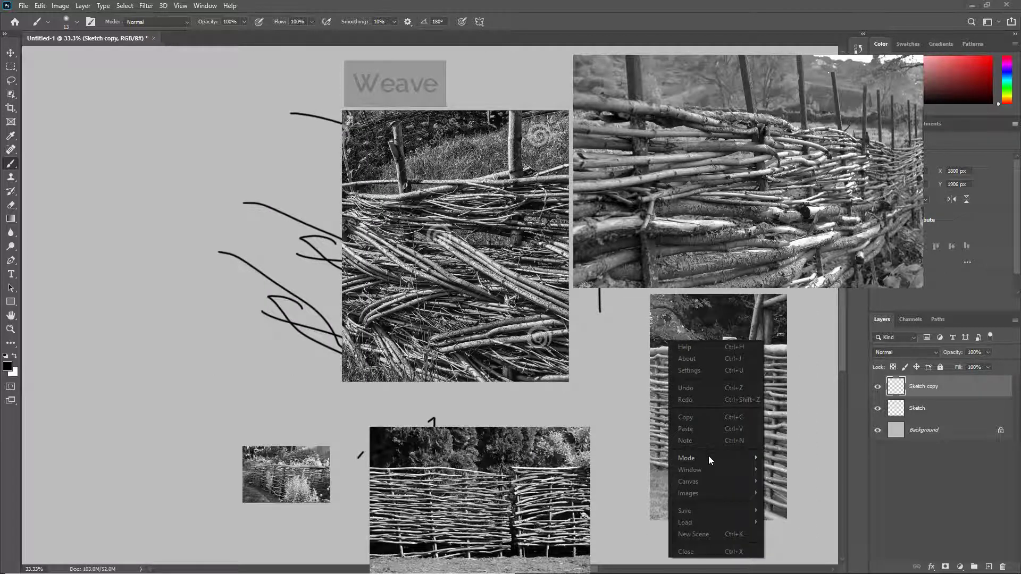
pyautogui.moveTo(708, 458)
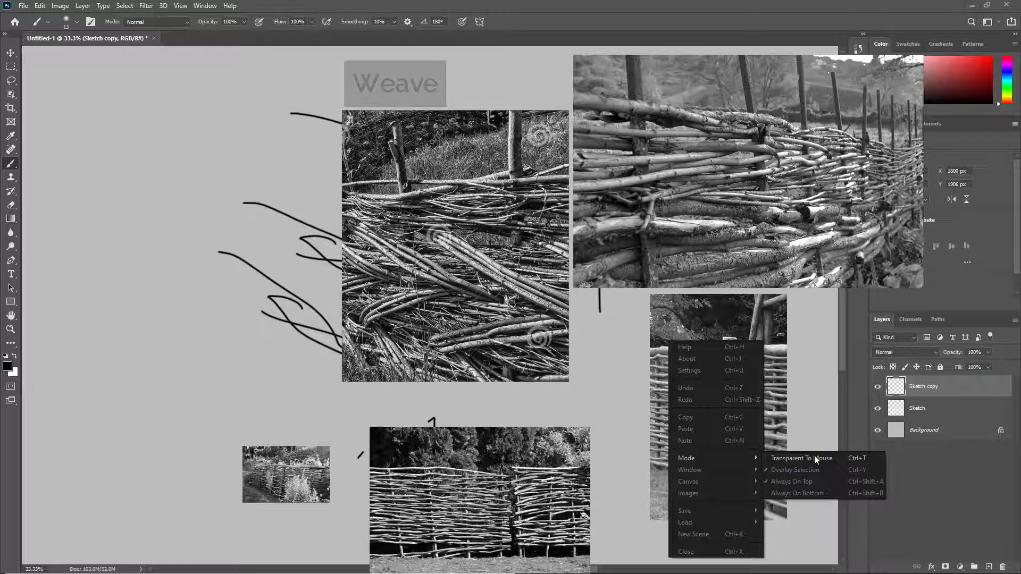
pyautogui.click(813, 458)
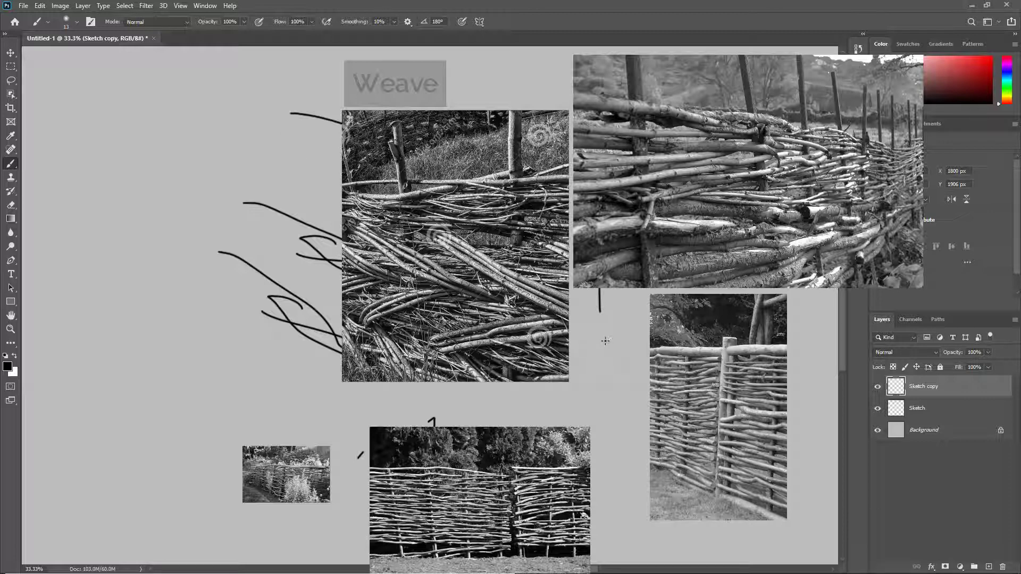
# Request Transparent To Mouse mode again to read its confirmation on resetting the option, and cancel the request
pyautogui.rightClick(643, 224)
pyautogui.moveTo(668, 343)
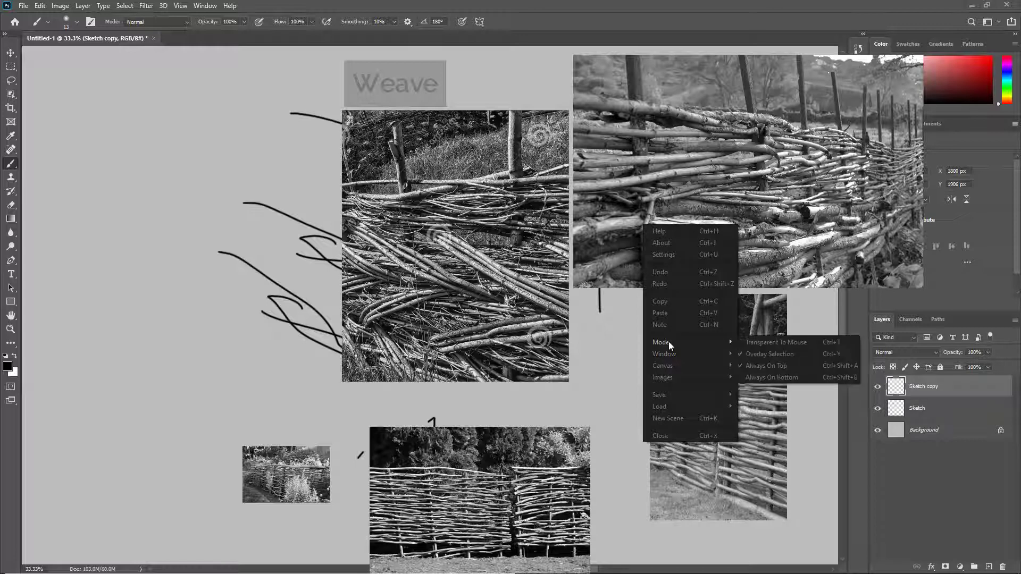
pyautogui.click(764, 342)
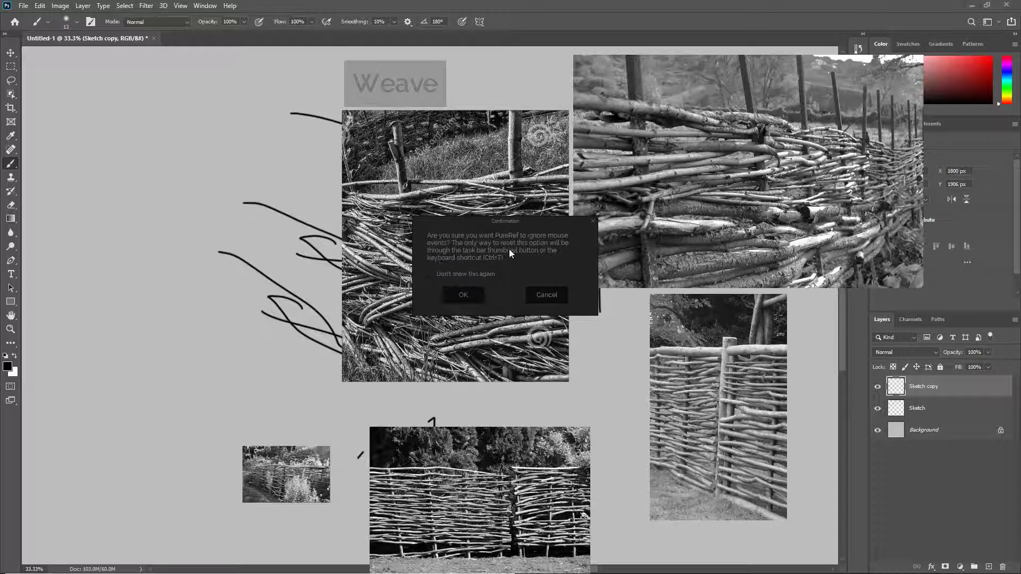
pyautogui.click(549, 298)
# Nudge the floating Weave and wide fence images and shift the tall fence panel left to tighten the overlay layout
pyautogui.moveTo(451, 185); pyautogui.dragTo(431, 167)
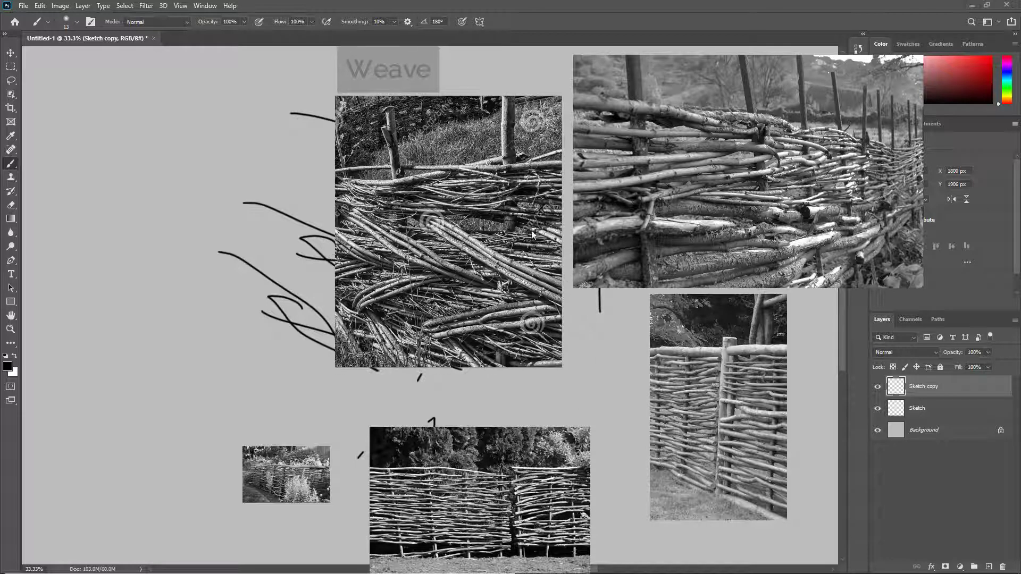
pyautogui.moveTo(607, 234)
pyautogui.mouseDown()
pyautogui.moveTo(616, 230)
pyautogui.moveTo(606, 236)
pyautogui.mouseUp()
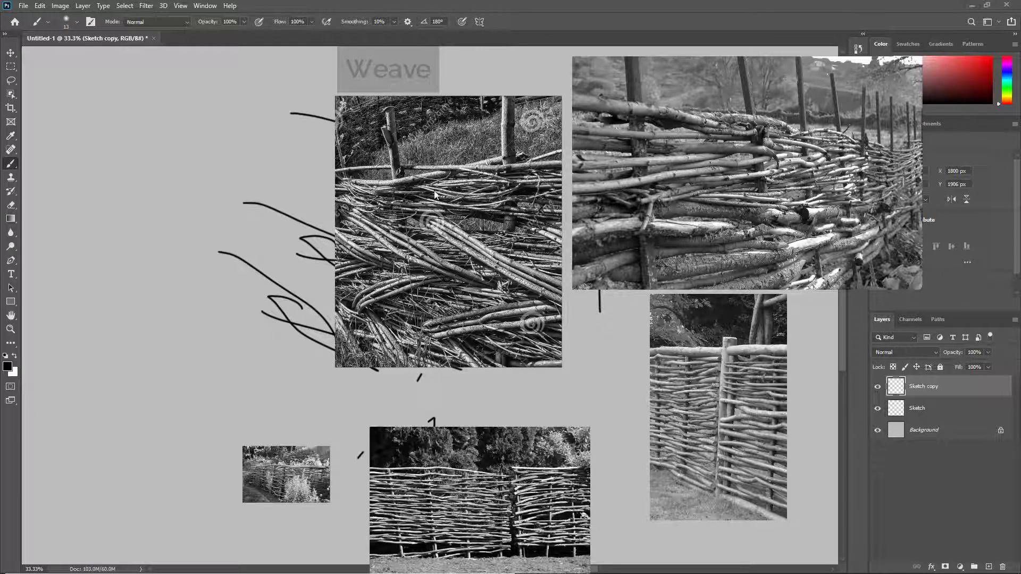
pyautogui.moveTo(633, 211)
pyautogui.mouseDown()
pyautogui.moveTo(635, 220)
pyautogui.moveTo(624, 205)
pyautogui.mouseUp()
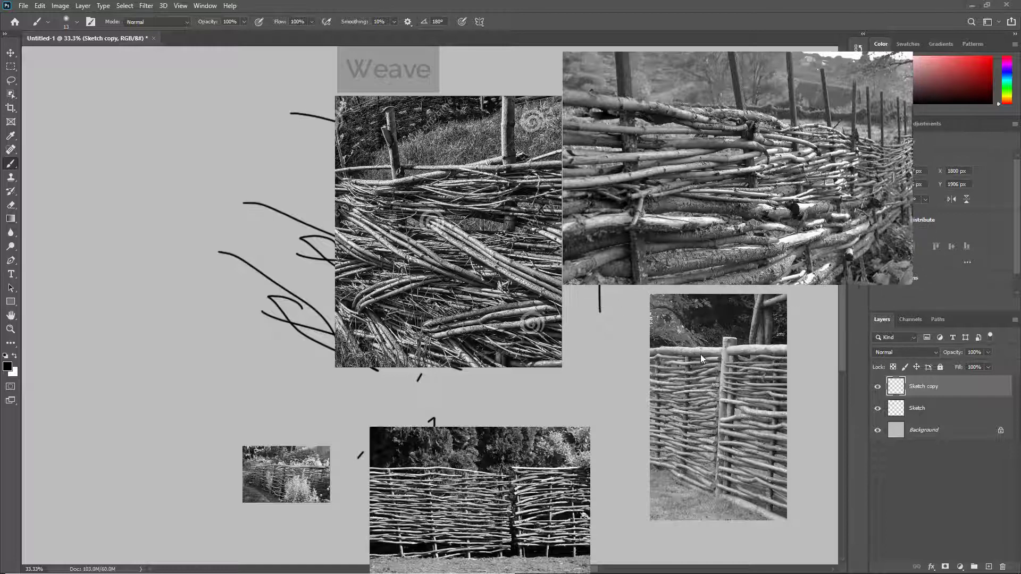
pyautogui.moveTo(701, 355); pyautogui.dragTo(649, 356)
pyautogui.moveTo(454, 296); pyautogui.dragTo(454, 314)
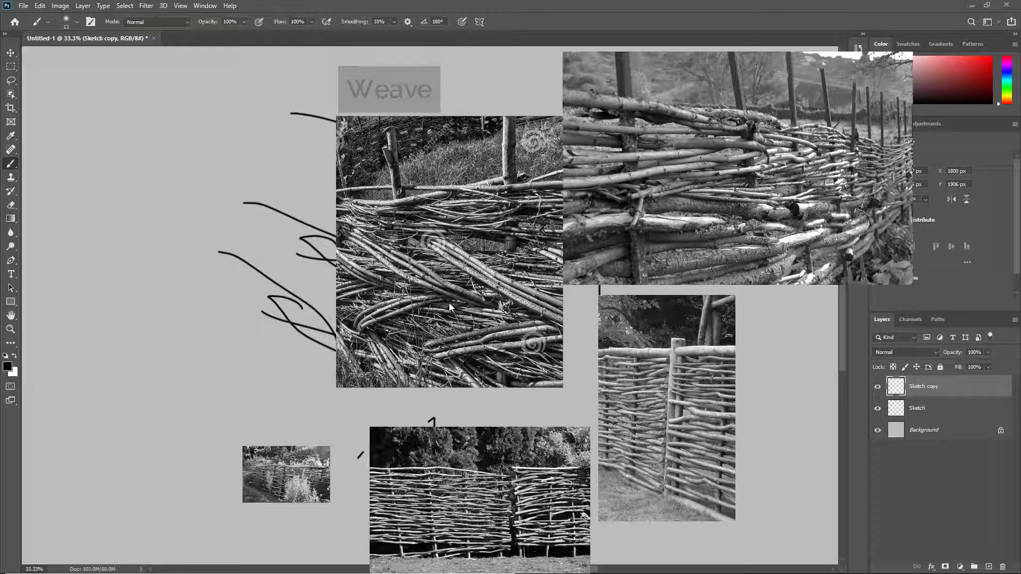
# Switch to the browser's wattle fence results, open the Alamy fence photo and add it to the floating reference board
pyautogui.hotkey('alt', 'Tab')
pyautogui.hotkey('alt', 'Tab')
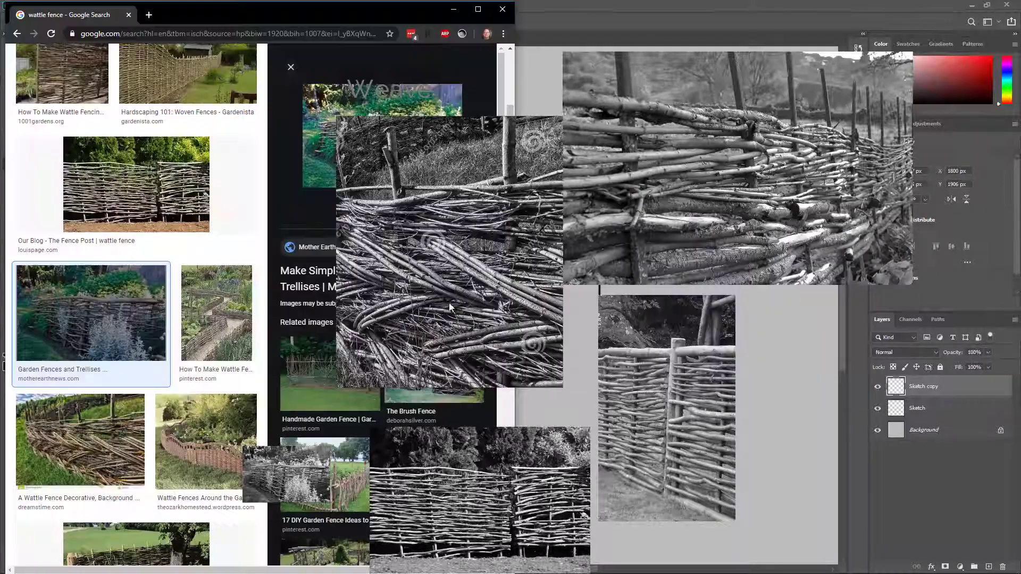
pyautogui.scroll(-8, 141, 333)
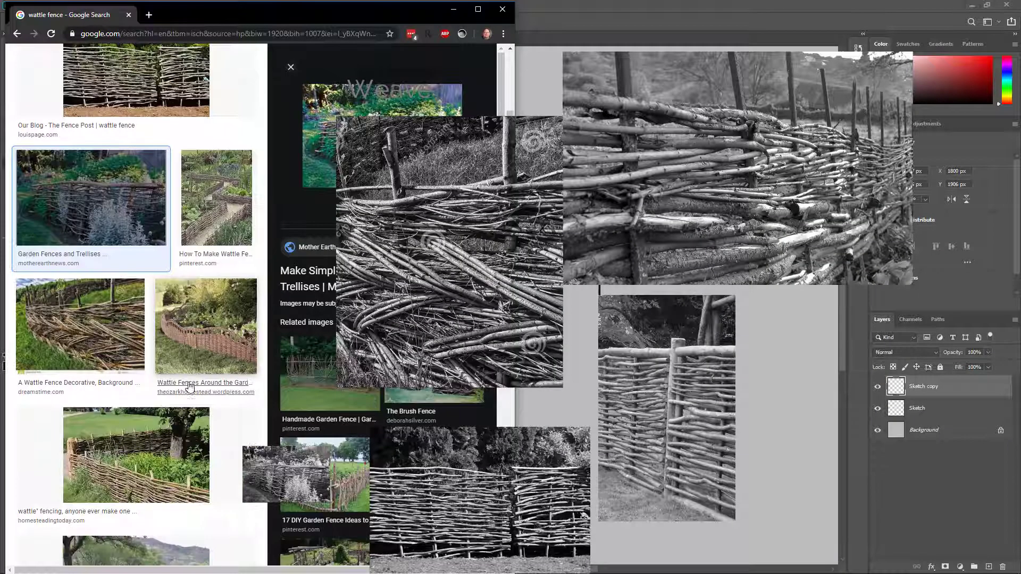
pyautogui.click(114, 405)
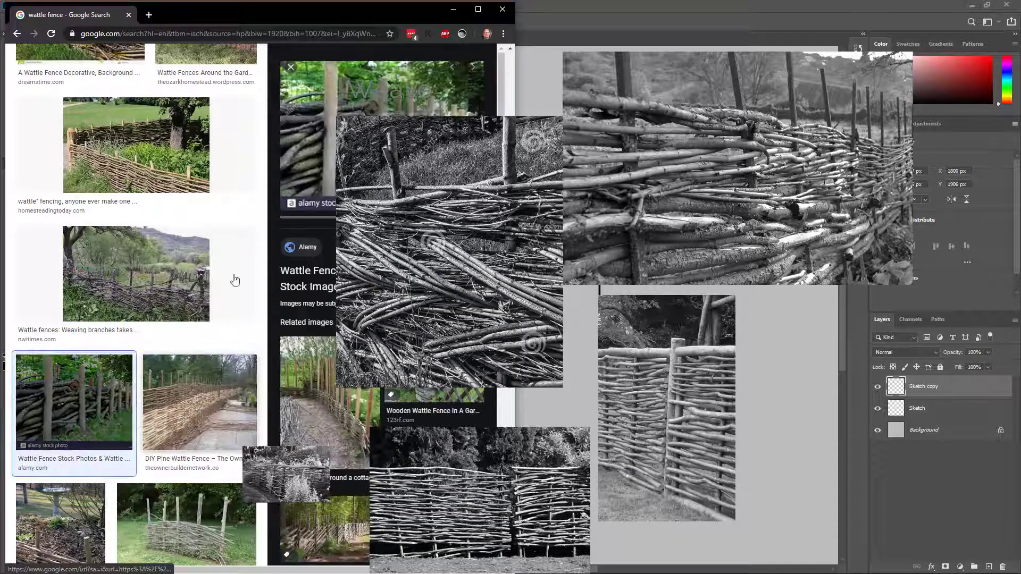
pyautogui.moveTo(312, 115); pyautogui.dragTo(770, 383)
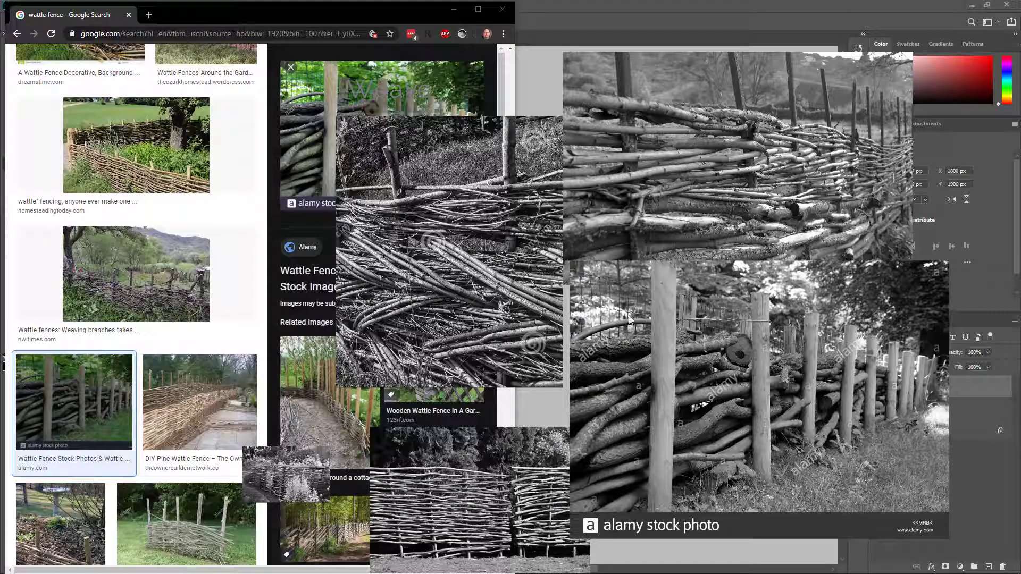
# Crop the Alamy photo to its two front posts, place it beside the tall fence panel, and nudge the Weave and panel images
pyautogui.moveTo(608, 288); pyautogui.dragTo(809, 492)
pyautogui.moveTo(713, 354); pyautogui.dragTo(826, 398)
pyautogui.moveTo(468, 280); pyautogui.dragTo(455, 256)
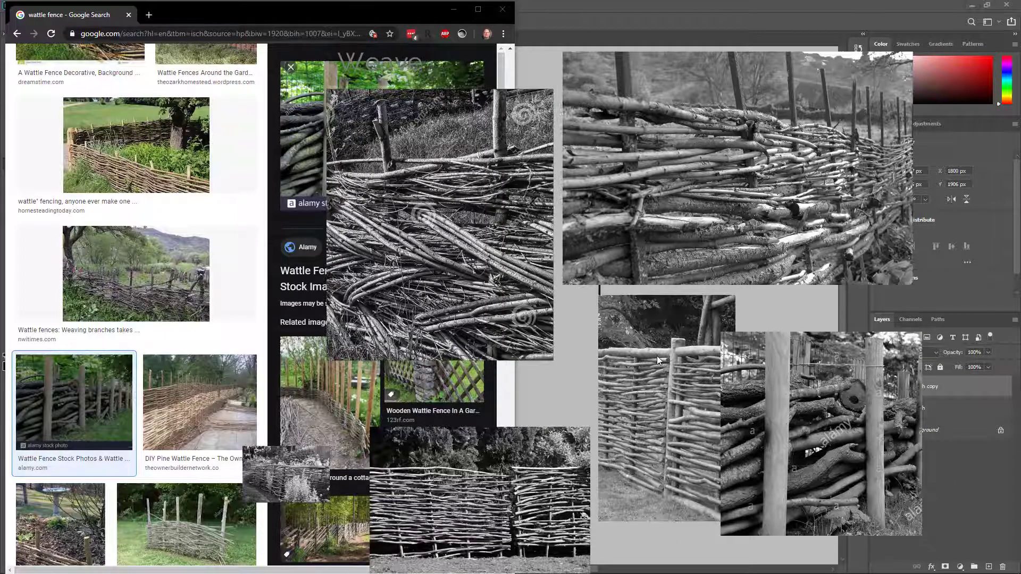
pyautogui.moveTo(659, 359)
pyautogui.mouseDown()
pyautogui.moveTo(654, 341)
pyautogui.moveTo(647, 346)
pyautogui.mouseUp()
# Turn off Overlay Selection mode to bring back the reference board window with its background
pyautogui.rightClick(643, 343)
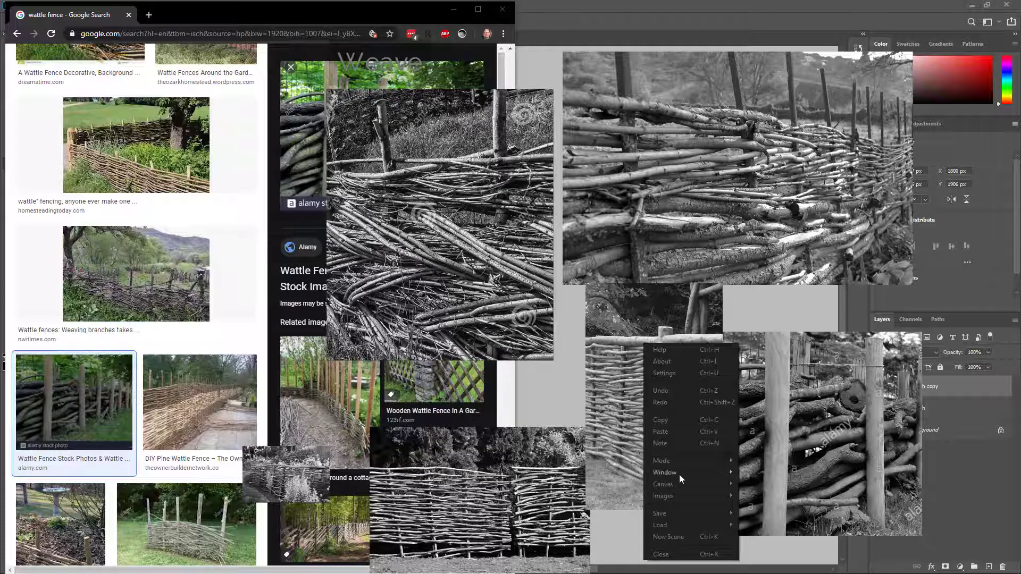
pyautogui.moveTo(686, 463)
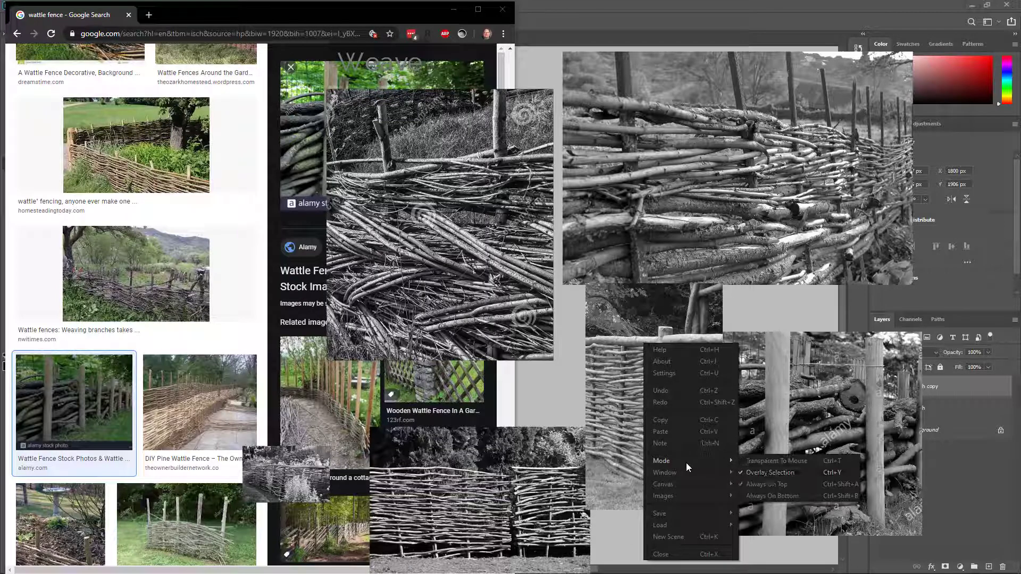
pyautogui.click(769, 473)
# Lower the tall fence panel below the wide fence image and set the cropped Alamy image to its right with a gap
pyautogui.scroll(1, 750, 338)
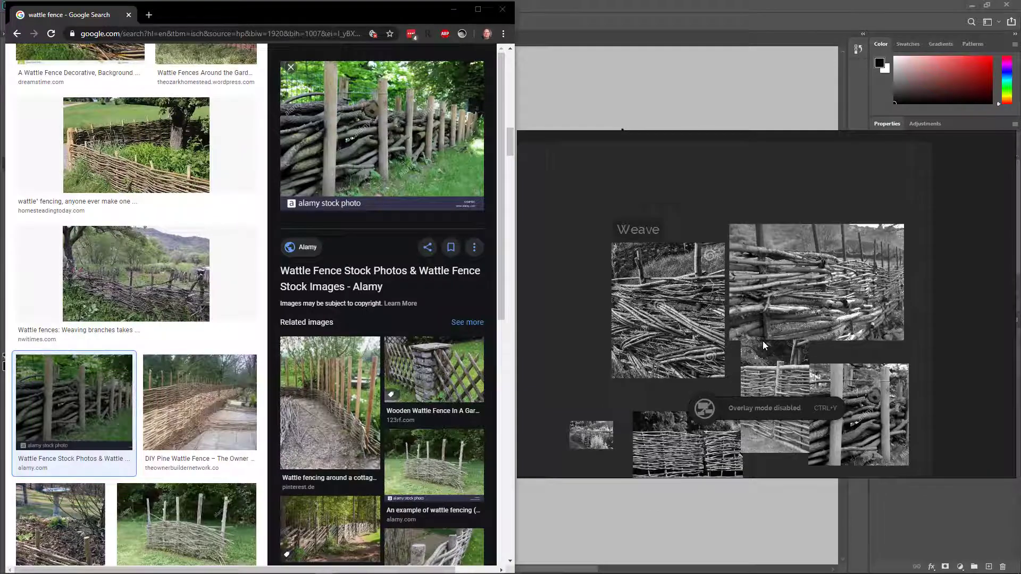
pyautogui.moveTo(590, 252); pyautogui.dragTo(537, 190)
pyautogui.scroll(1, 741, 275)
pyautogui.moveTo(742, 279); pyautogui.dragTo(736, 329)
pyautogui.moveTo(816, 361); pyautogui.dragTo(832, 383)
pyautogui.scroll(1, 834, 373)
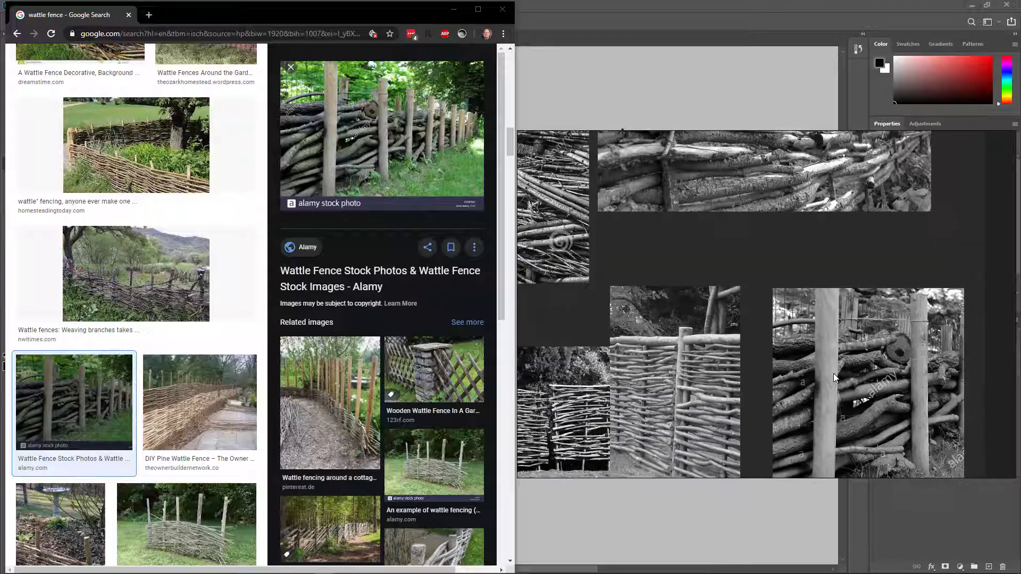